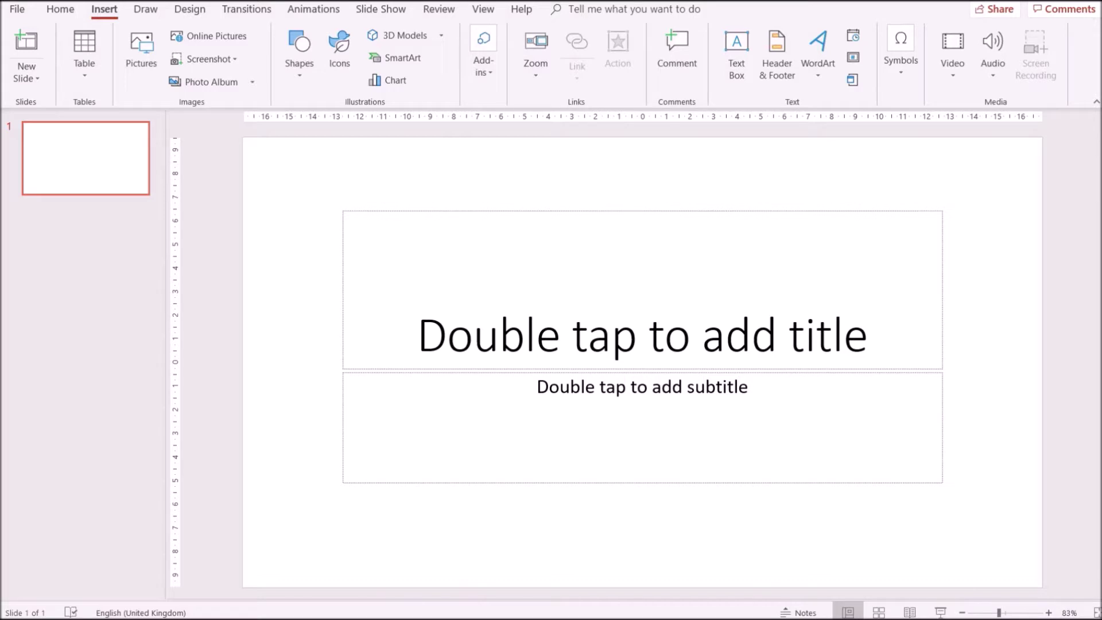
Search the online templates for "holiday" and create a presentation from the Cherry blossom nature presentation (widescreen) template
{"action": "left_click", "coordinate": [17, 11]}
{"action": "left_click", "coordinate": [44, 81]}
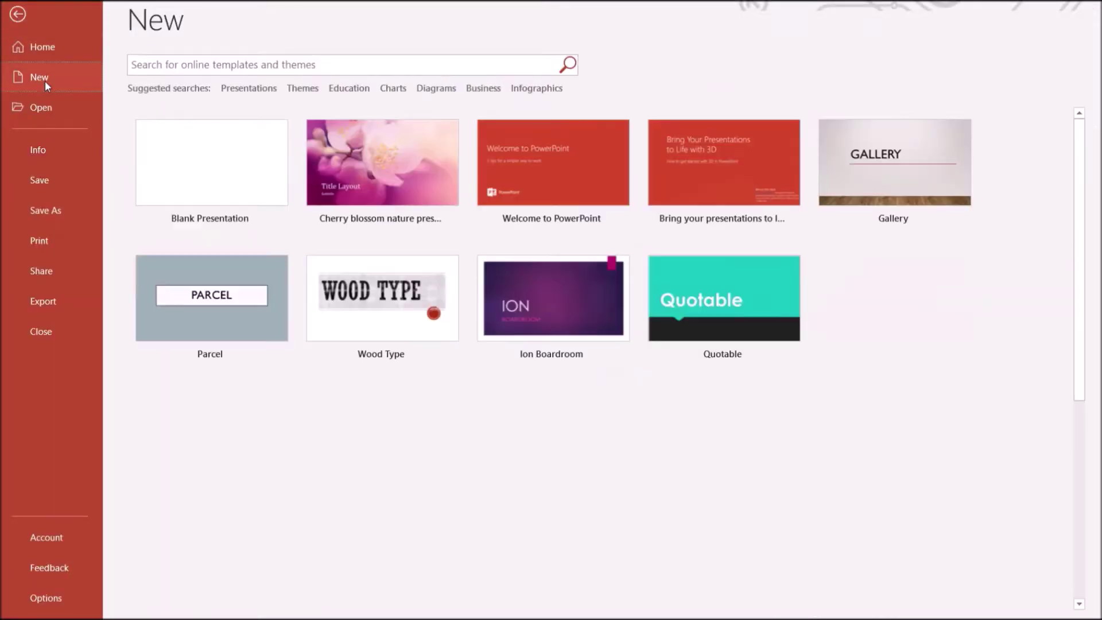
{"action": "left_click", "coordinate": [157, 61]}
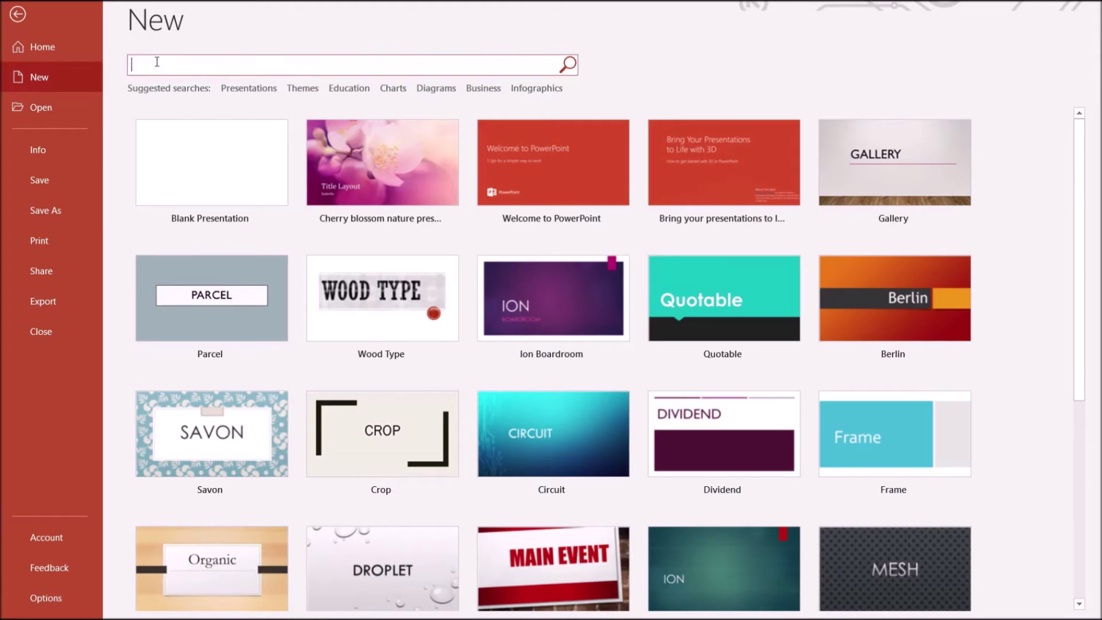
{"action": "type", "text": "holiday"}
{"action": "key", "text": "Return"}
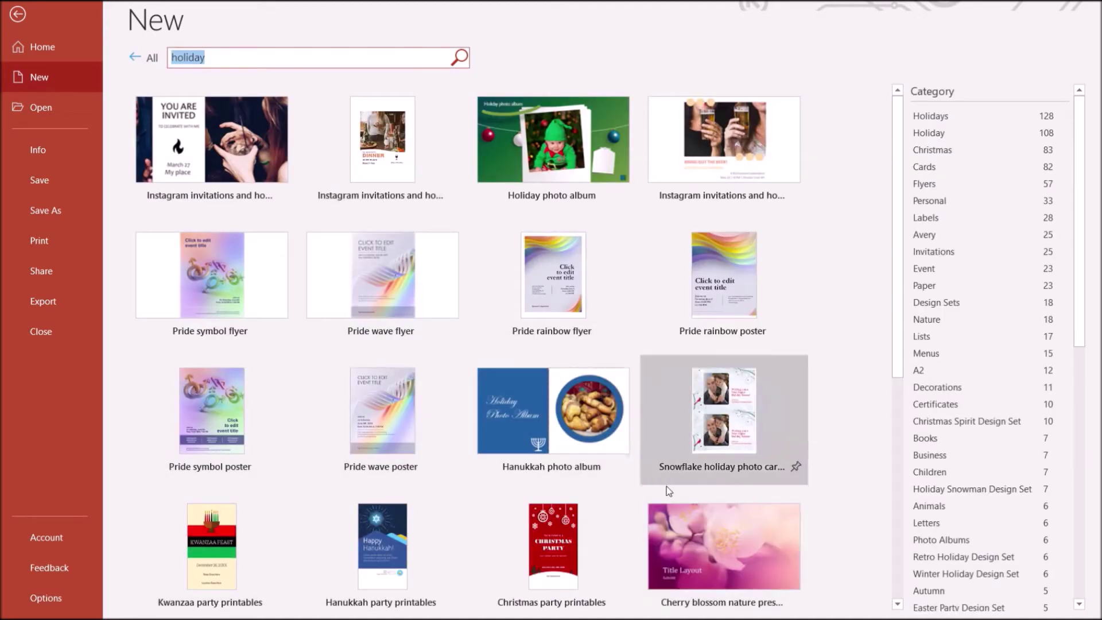
{"action": "left_click", "coordinate": [761, 571]}
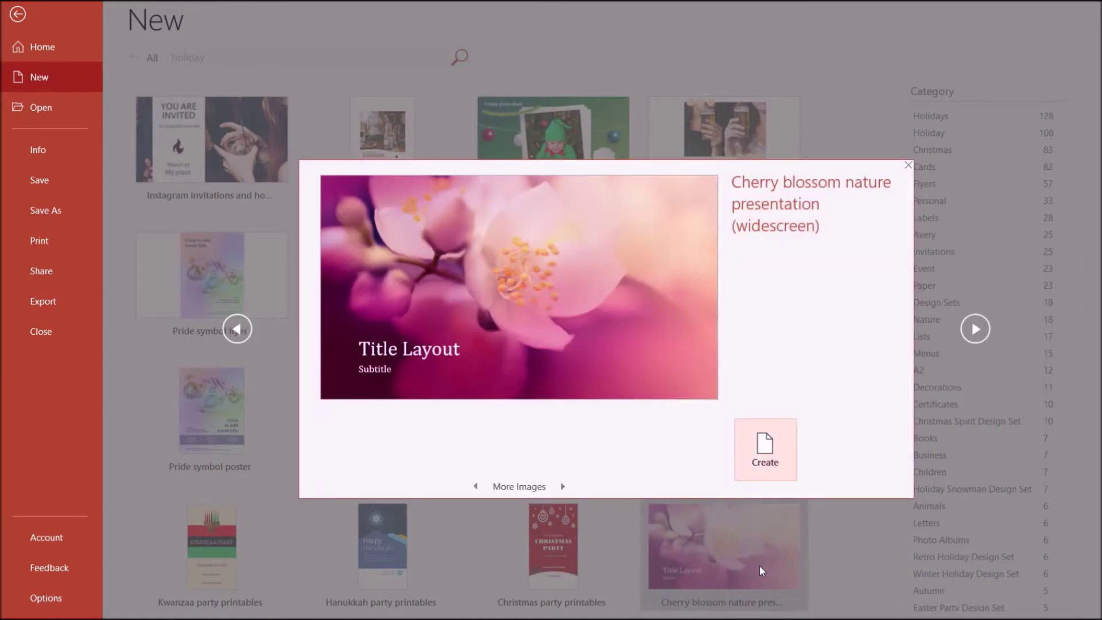
{"action": "left_click", "coordinate": [777, 456]}
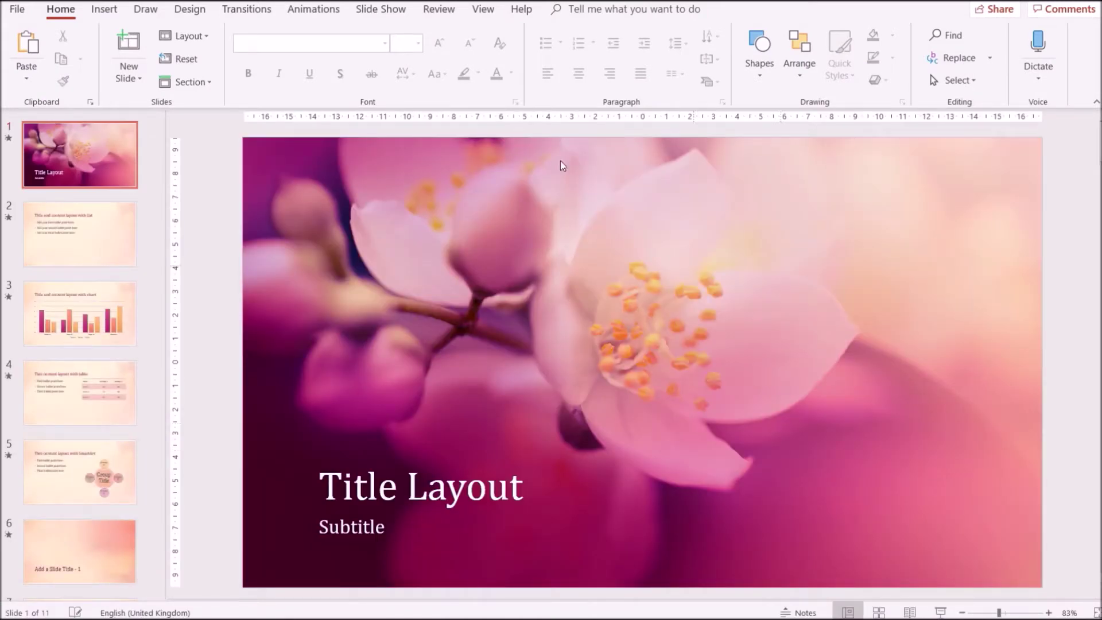
Delete every slide except the "Title and content layout with list" slide
{"action": "left_click", "coordinate": [143, 215]}
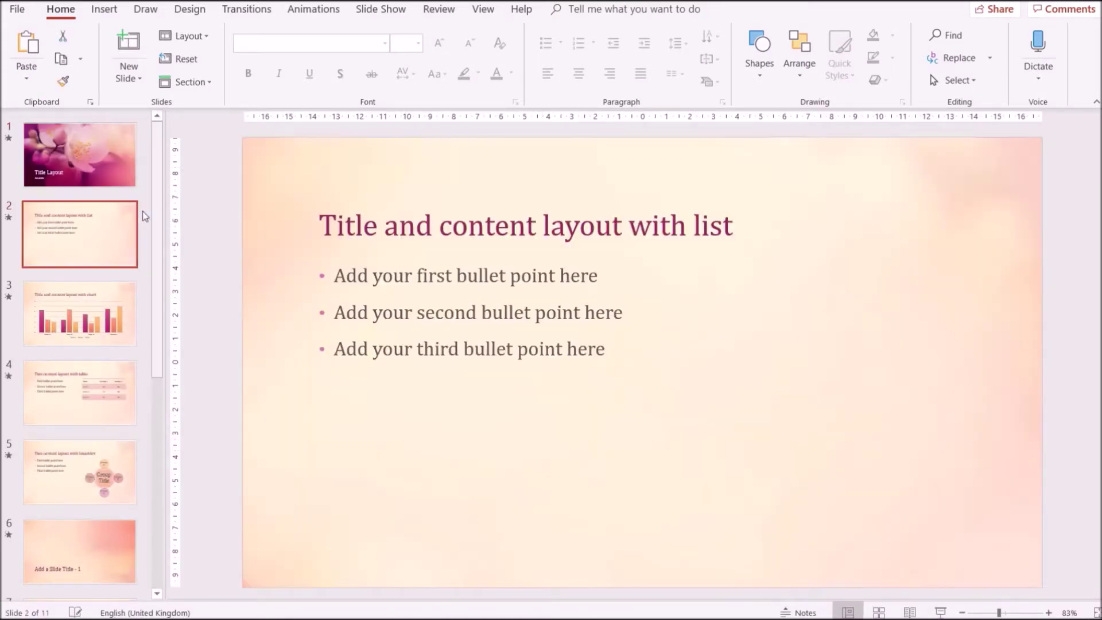
{"action": "left_click", "coordinate": [141, 160]}
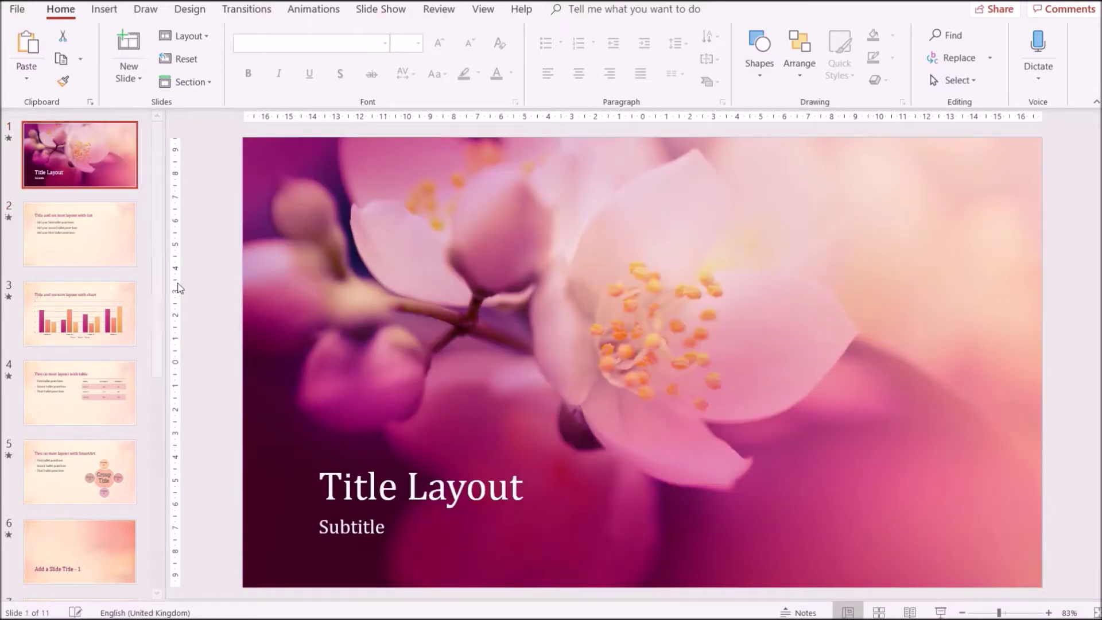
{"action": "left_click", "coordinate": [116, 308]}
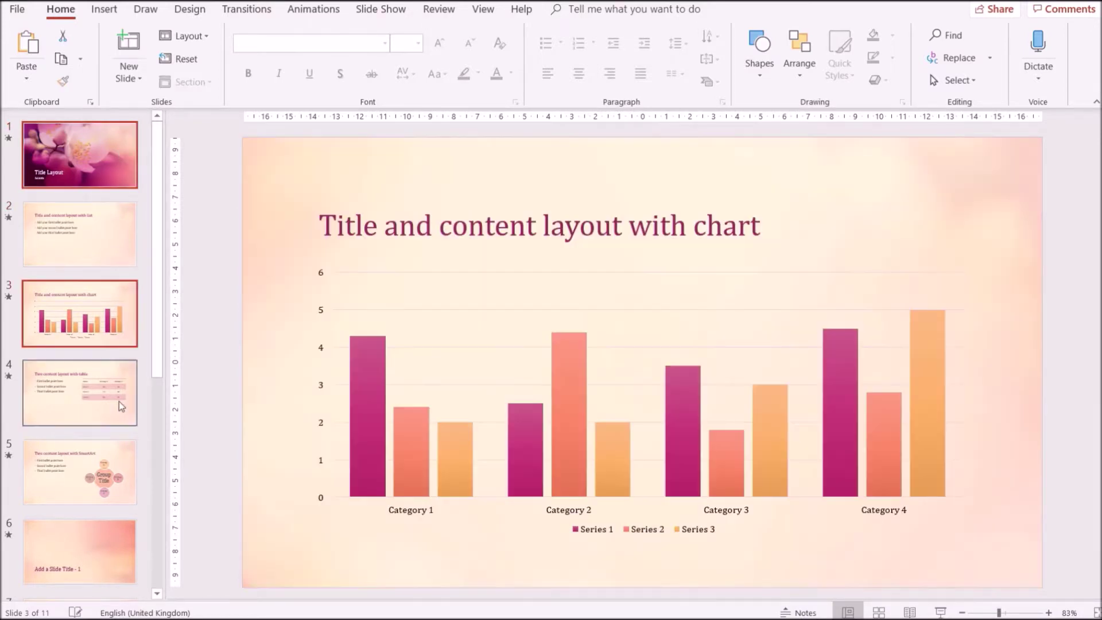
{"action": "left_click", "coordinate": [119, 402], "text": "ctrl"}
{"action": "left_click", "coordinate": [112, 466], "text": "ctrl"}
{"action": "left_click", "coordinate": [88, 553], "text": "ctrl"}
{"action": "left_click_drag", "start_coordinate": [161, 358], "coordinate": [195, 594]}
{"action": "left_click", "coordinate": [85, 238], "text": "ctrl"}
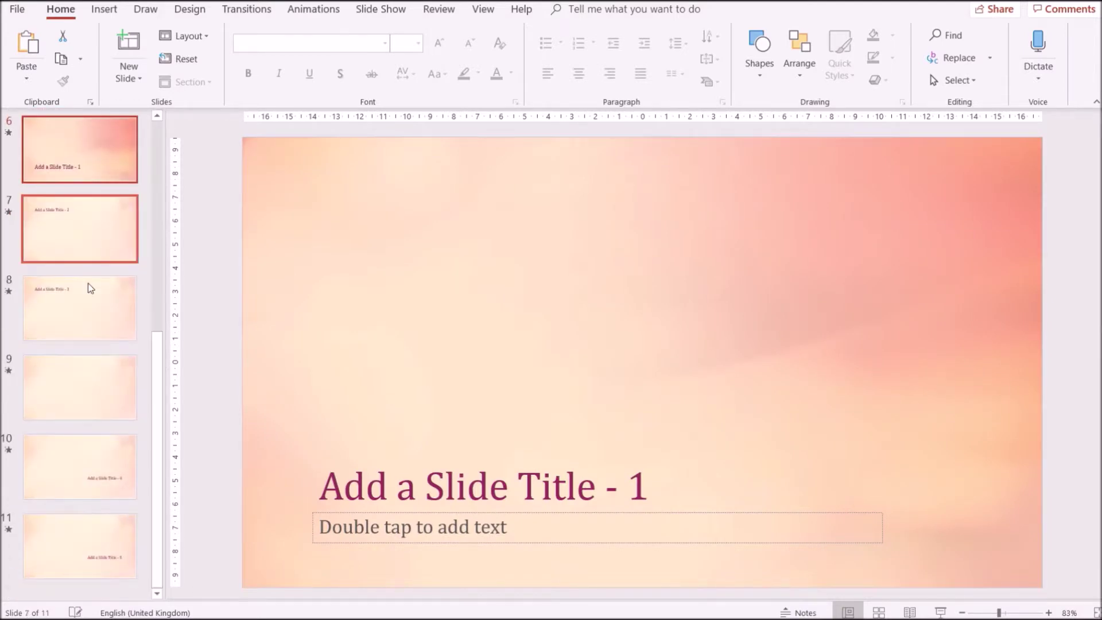
{"action": "left_click", "coordinate": [87, 325], "text": "ctrl"}
{"action": "left_click", "coordinate": [94, 376], "text": "ctrl"}
{"action": "left_click", "coordinate": [93, 471], "text": "ctrl"}
{"action": "left_click", "coordinate": [93, 537], "text": "ctrl"}
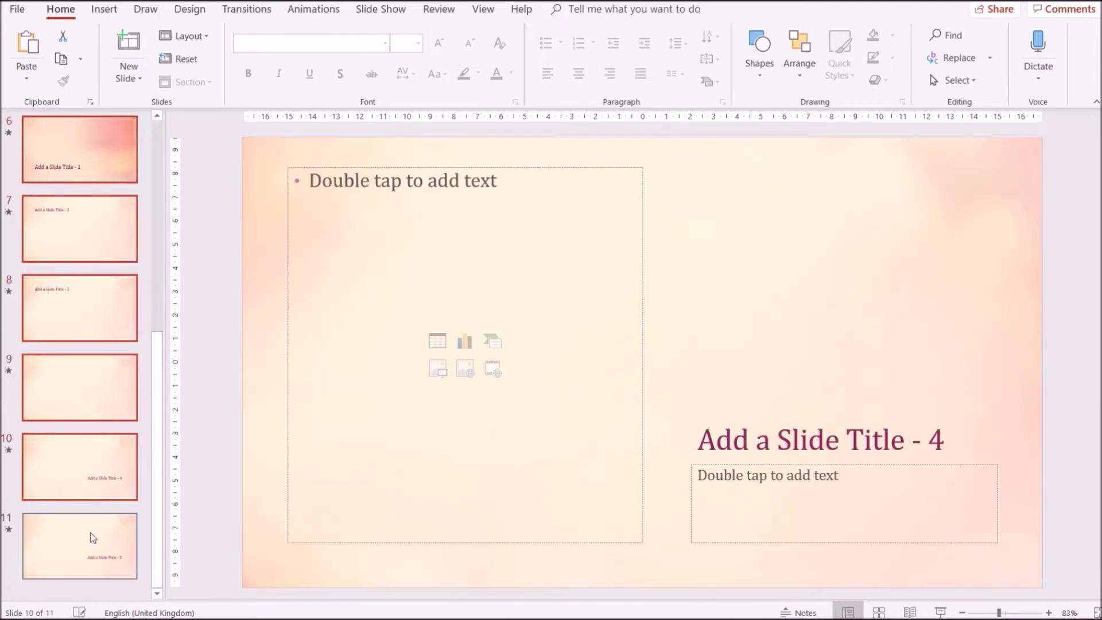
{"action": "key", "text": "Delete"}
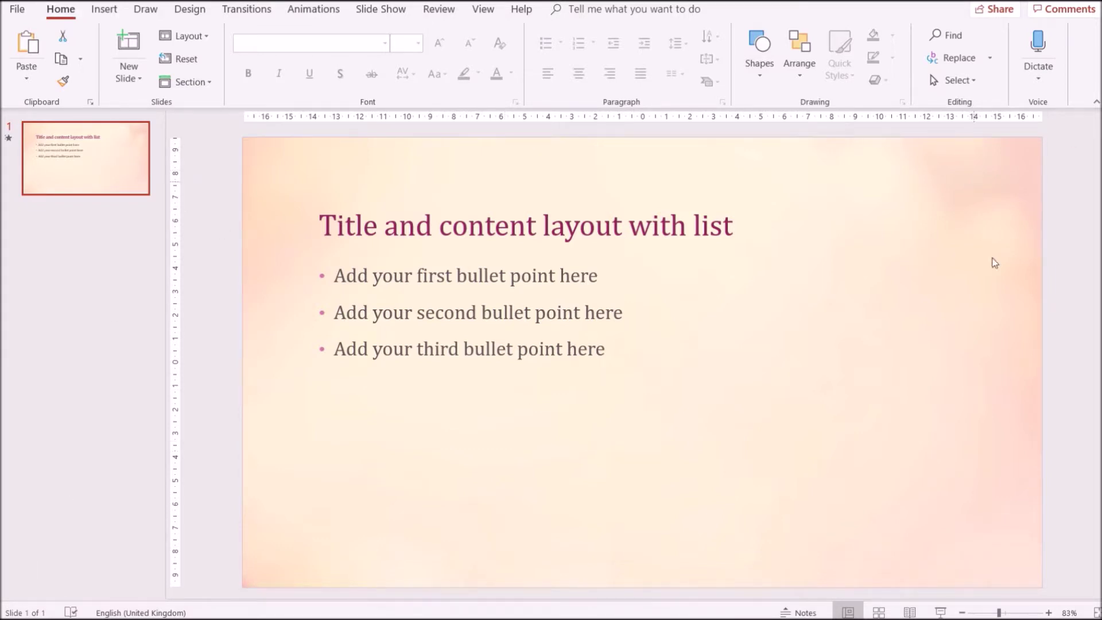
Change the slide size to Standard (4:3) and maximize the content for the new size
{"action": "left_click", "coordinate": [191, 11]}
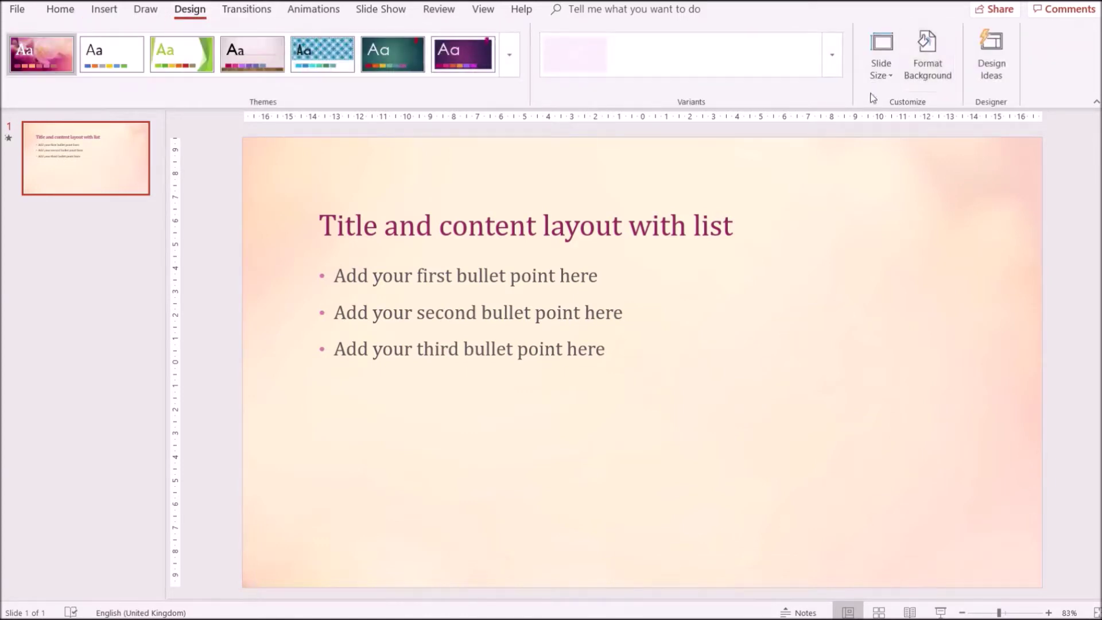
{"action": "left_click", "coordinate": [875, 78]}
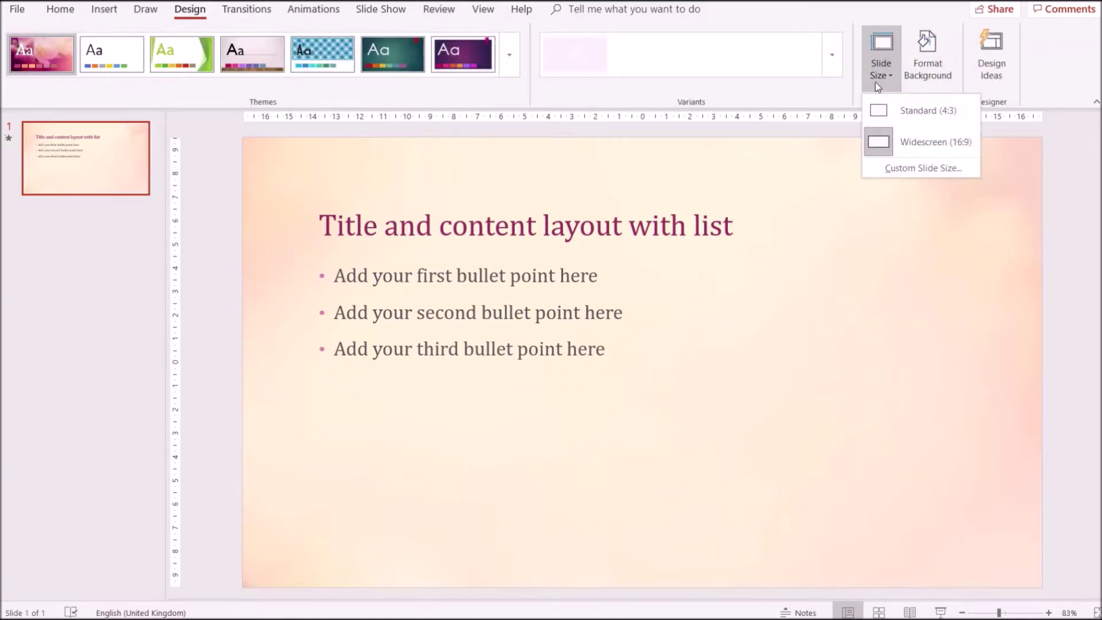
{"action": "left_click", "coordinate": [914, 117]}
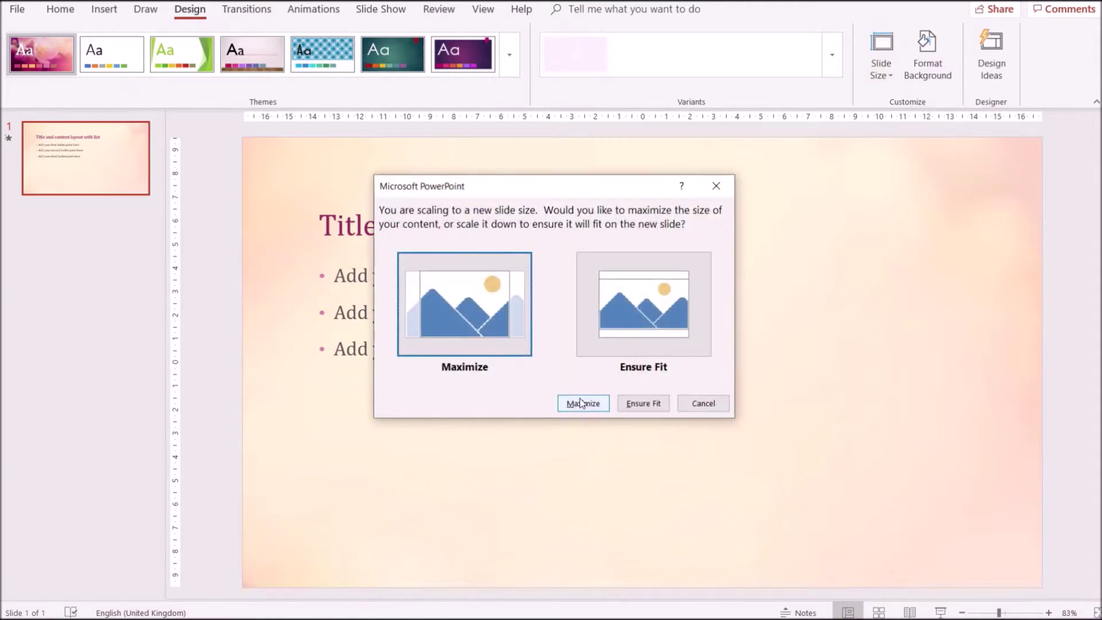
{"action": "left_click", "coordinate": [580, 404]}
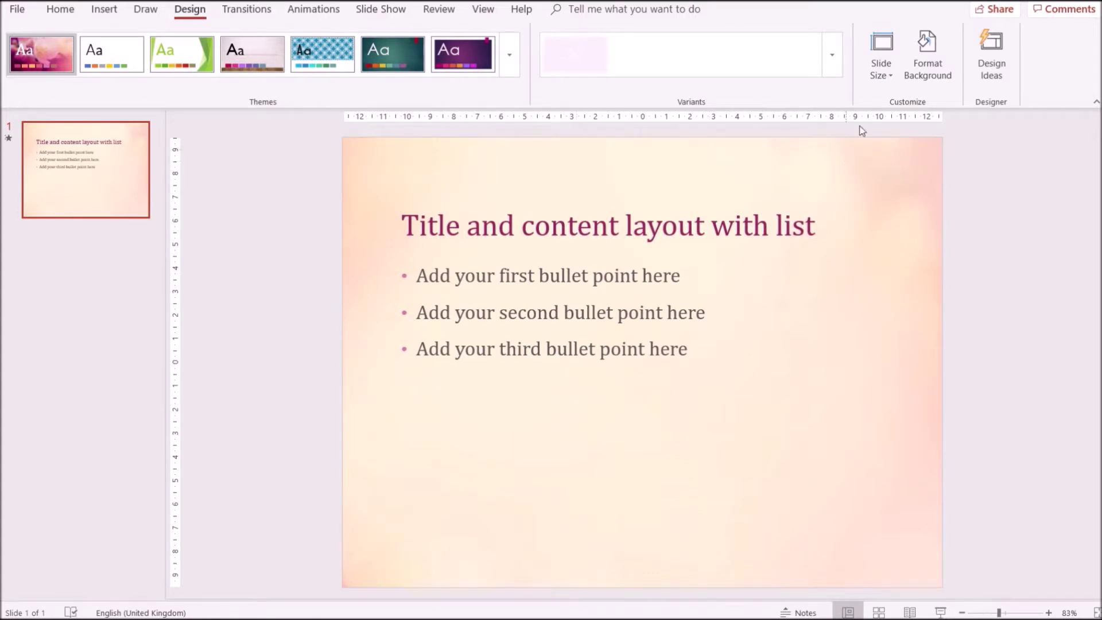
Start a custom slide size and set its width to 23 cm
{"action": "left_click", "coordinate": [891, 68]}
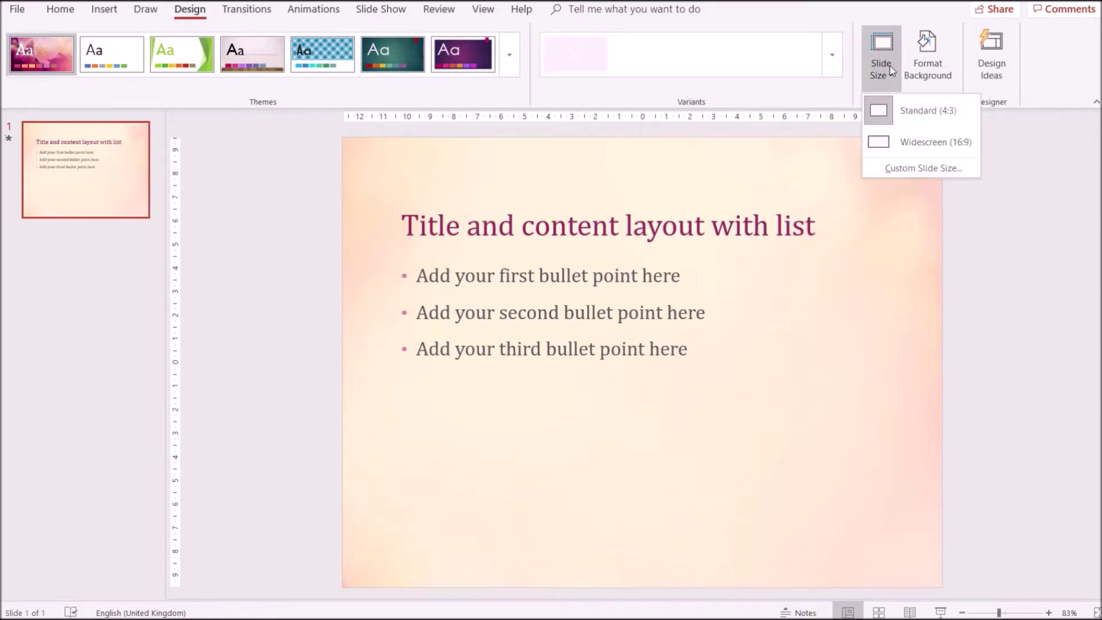
{"action": "left_click", "coordinate": [920, 175]}
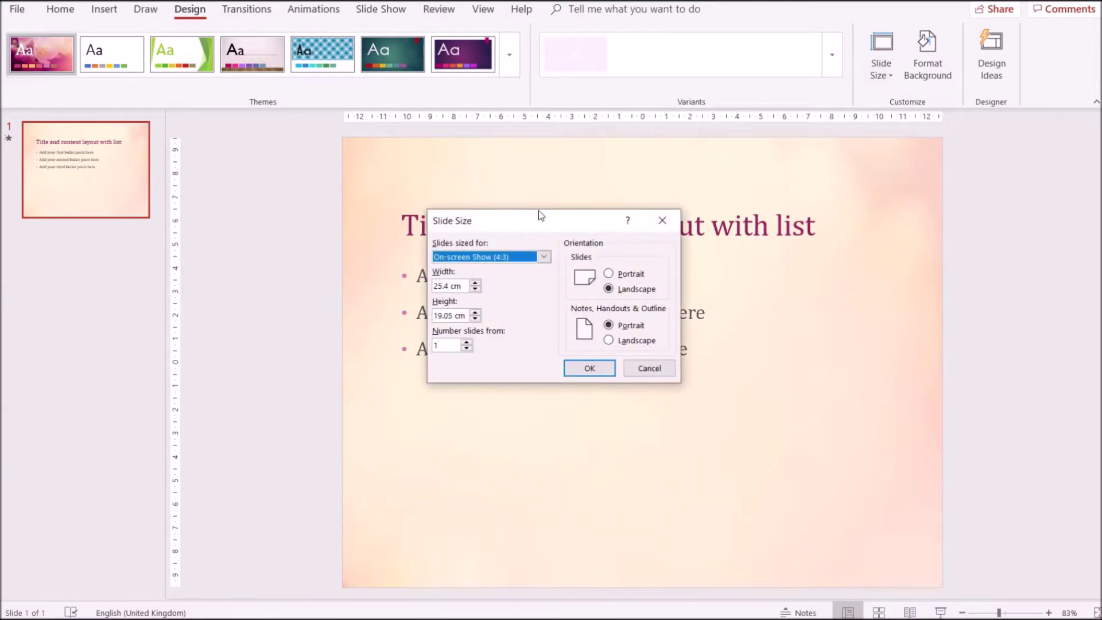
{"action": "left_click", "coordinate": [450, 286]}
{"action": "key", "text": "BackSpace"}
{"action": "key", "text": "BackSpace"}
{"action": "key", "text": "BackSpace"}
{"action": "type", "text": "3"}
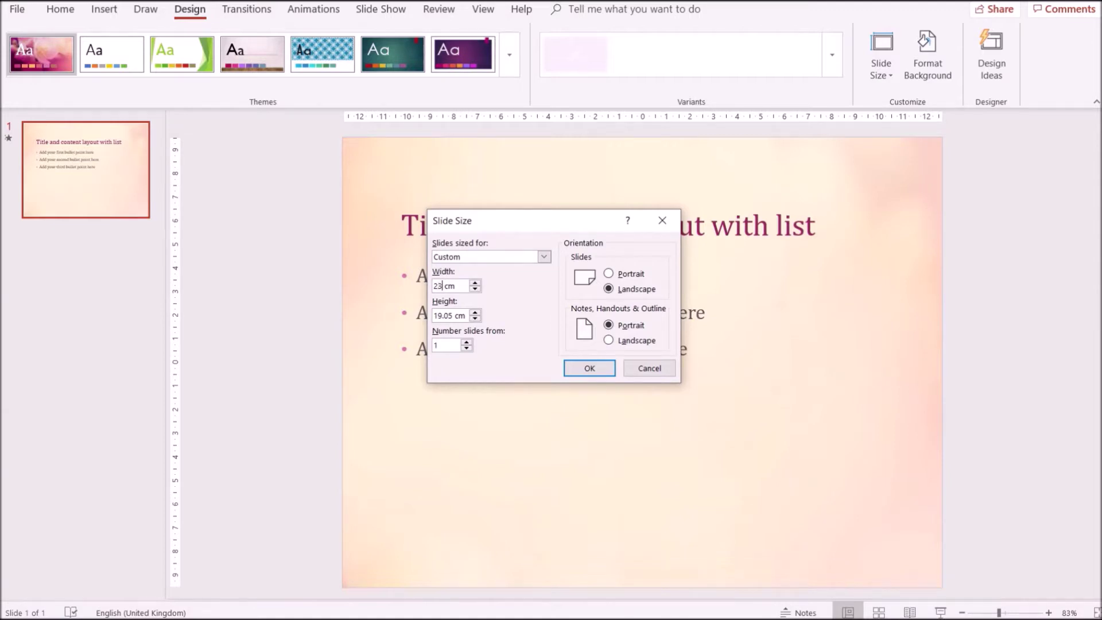
Set the custom slide height to 16 cm and apply the size with the content maximized
{"action": "left_click", "coordinate": [453, 316]}
{"action": "key", "text": "BackSpace"}
{"action": "key", "text": "BackSpace"}
{"action": "key", "text": "BackSpace"}
{"action": "key", "text": "BackSpace"}
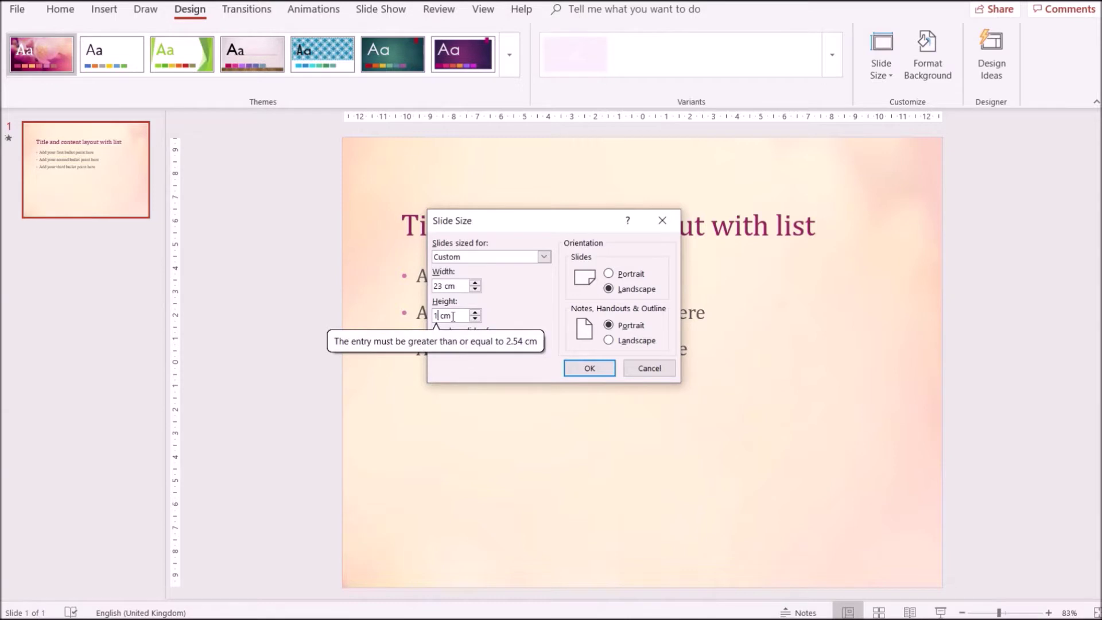
{"action": "type", "text": "6"}
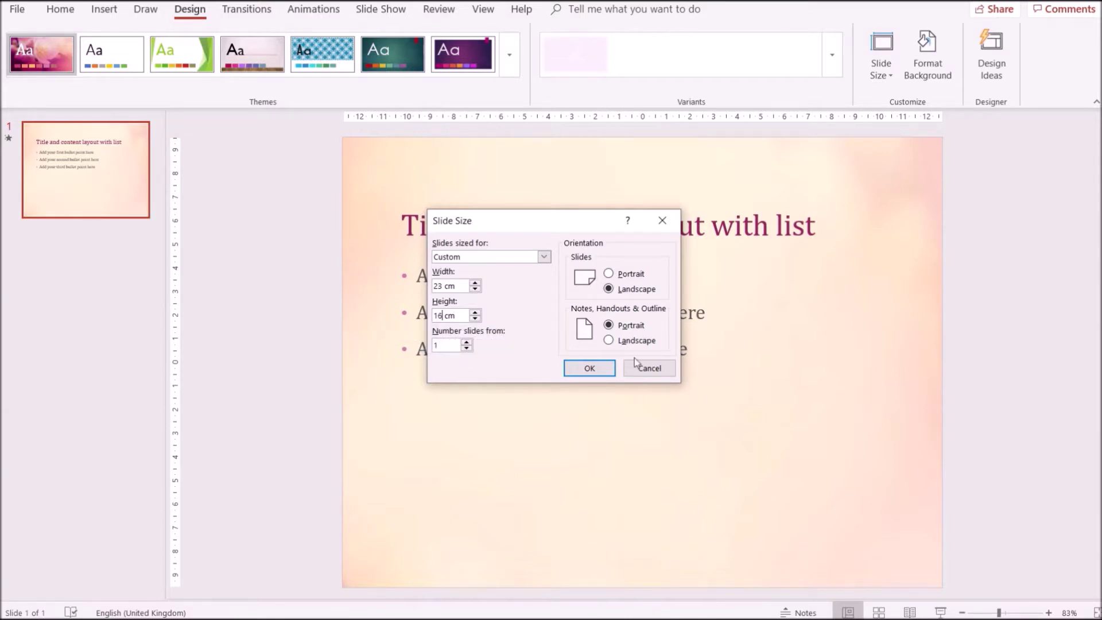
{"action": "left_click", "coordinate": [590, 368]}
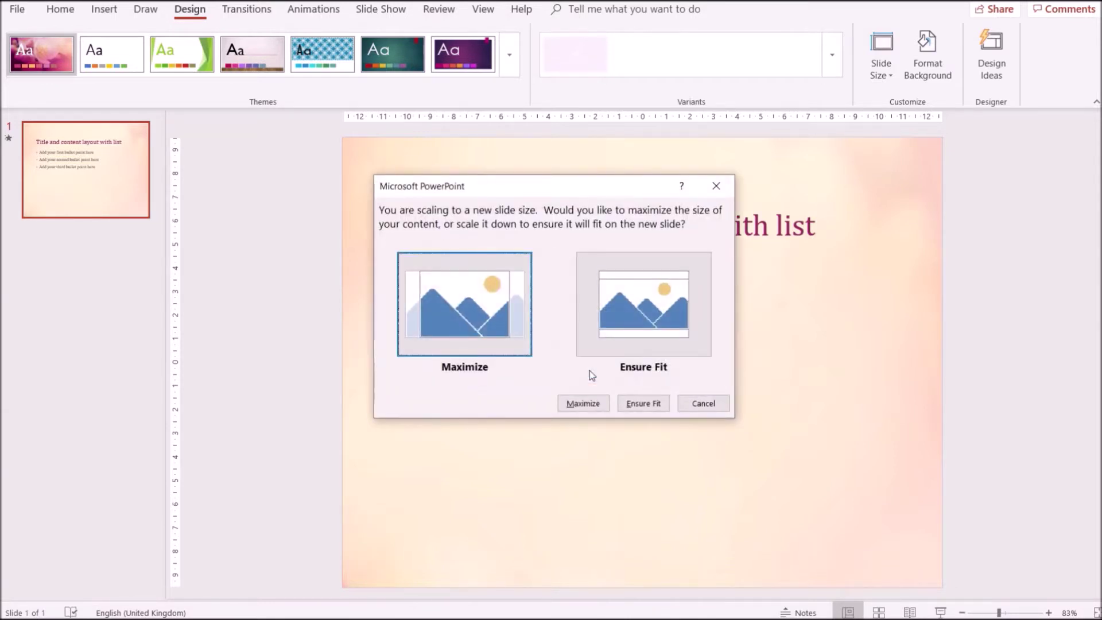
{"action": "left_click", "coordinate": [591, 405]}
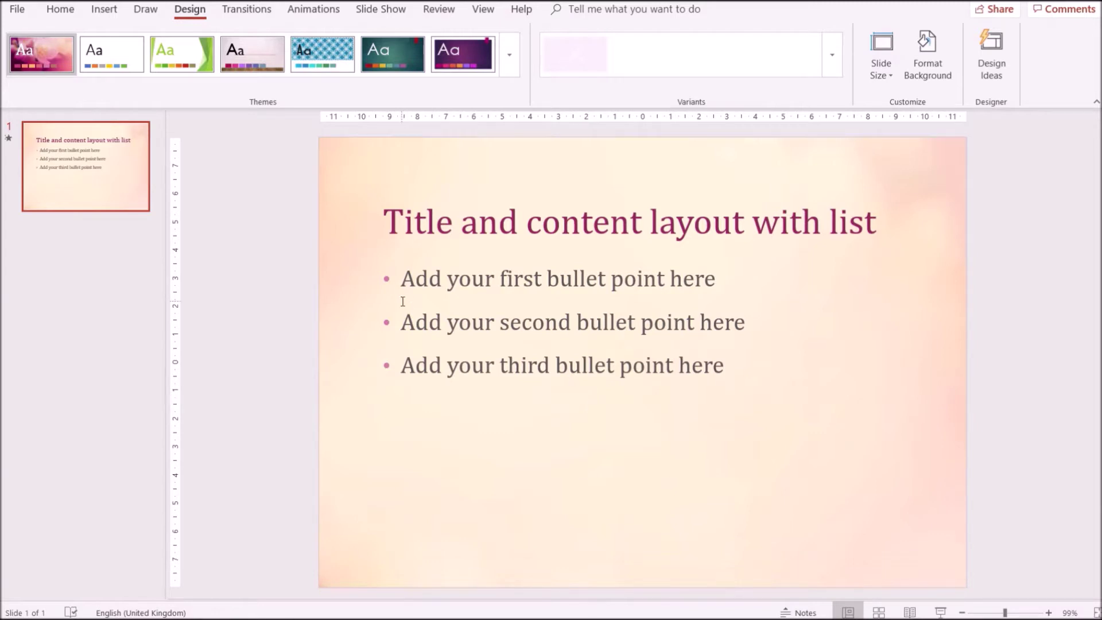
Change the slide's layout to Picture with Caption
{"action": "left_click", "coordinate": [61, 9]}
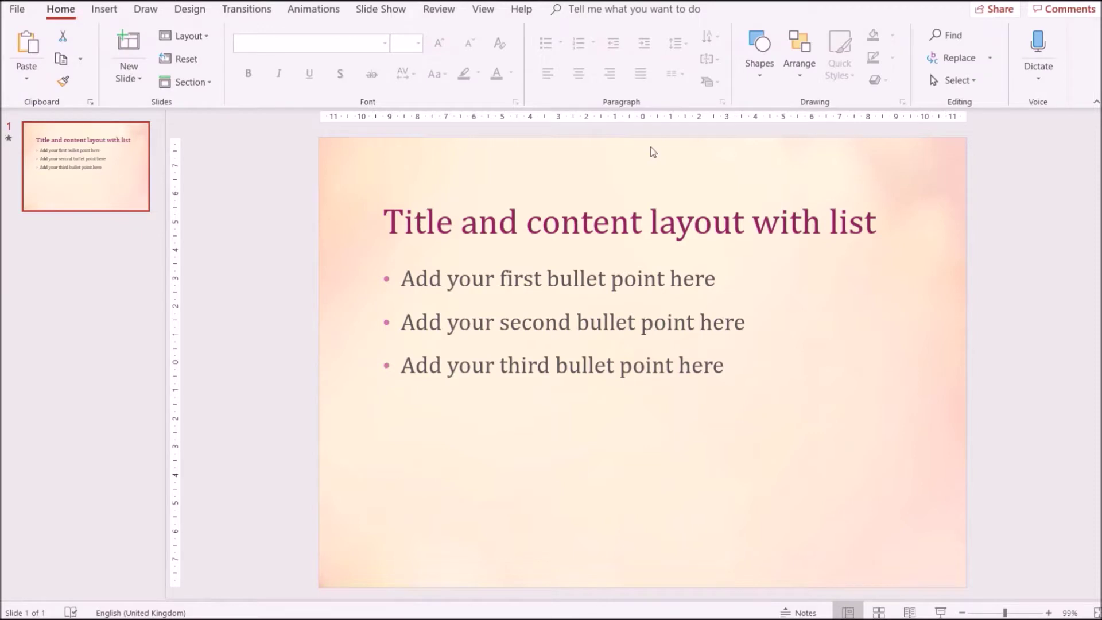
{"action": "left_click", "coordinate": [181, 35]}
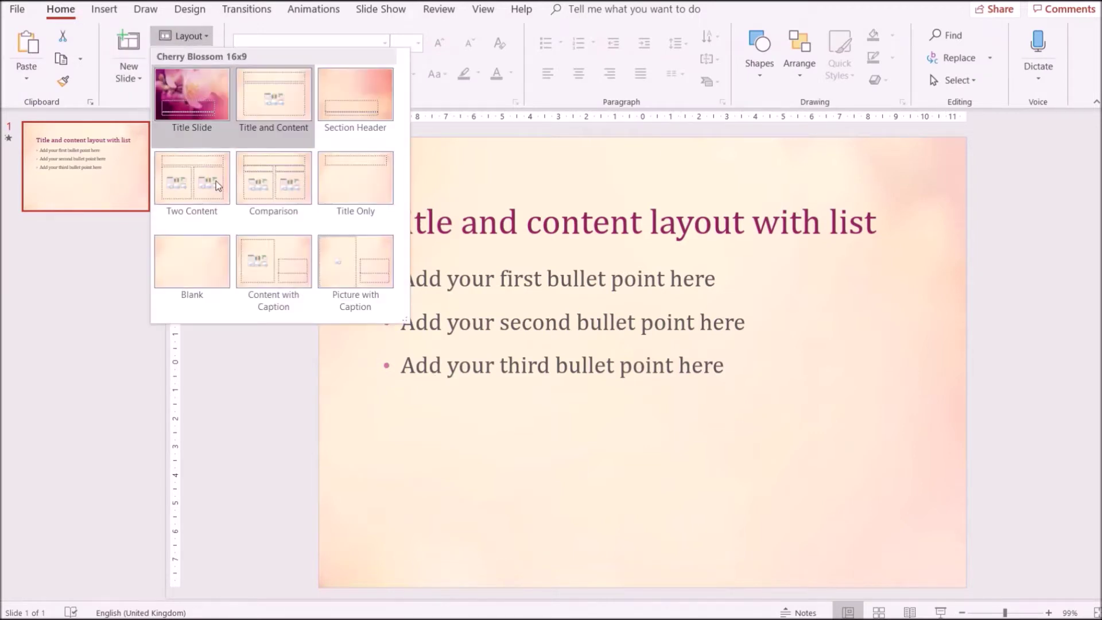
{"action": "left_click", "coordinate": [368, 297]}
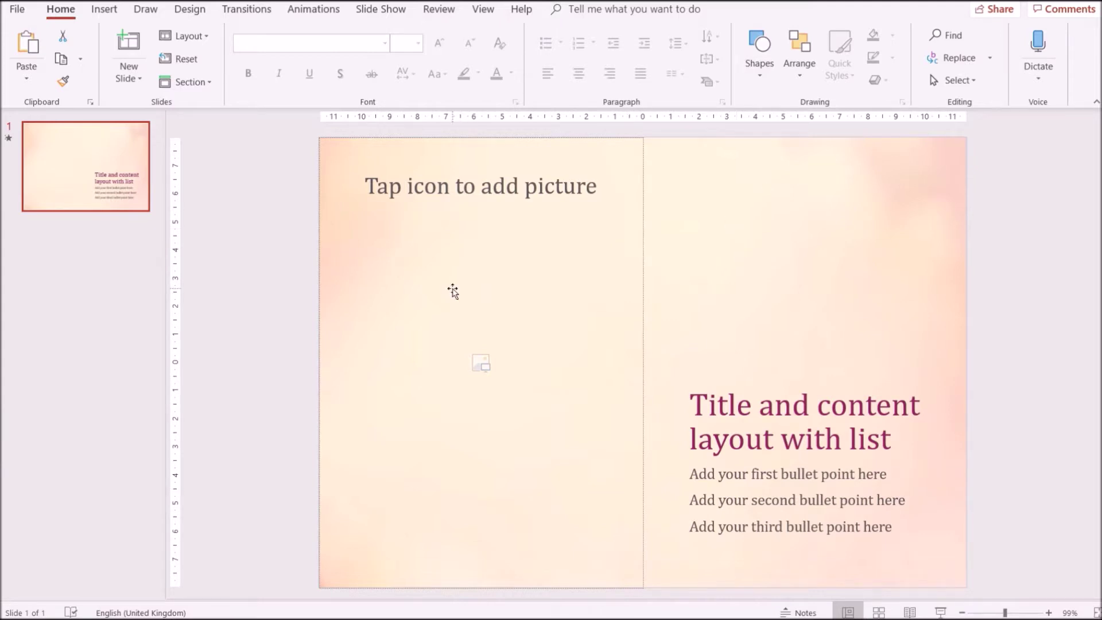
Search the online pictures for "christmas" and insert the red Santa Claus image into the slide's picture placeholder
{"action": "left_click", "coordinate": [104, 9]}
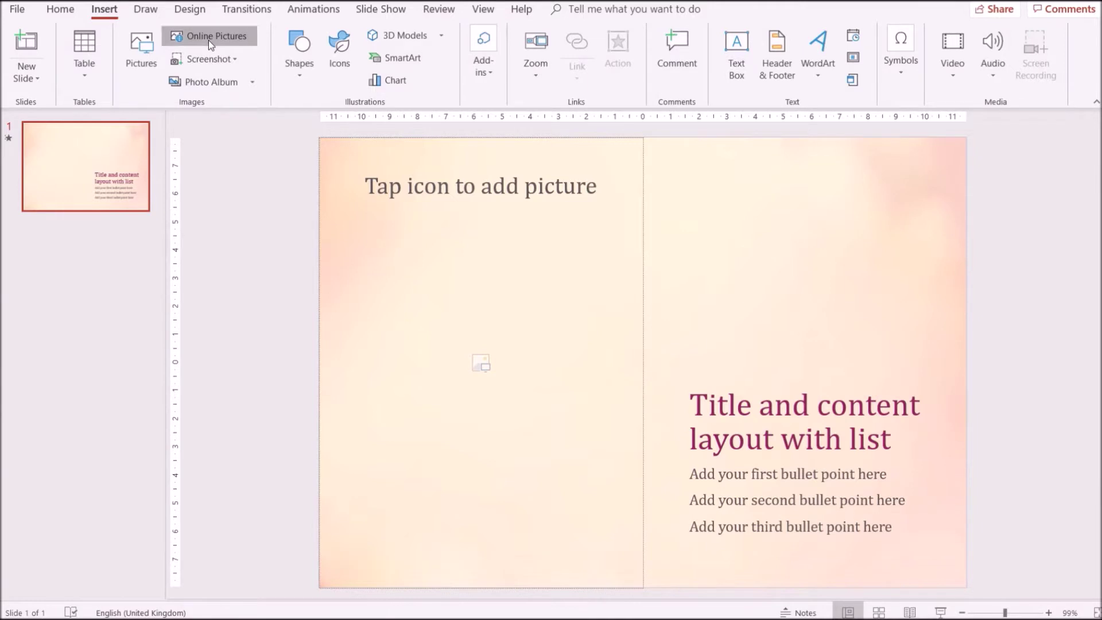
{"action": "left_click", "coordinate": [210, 38]}
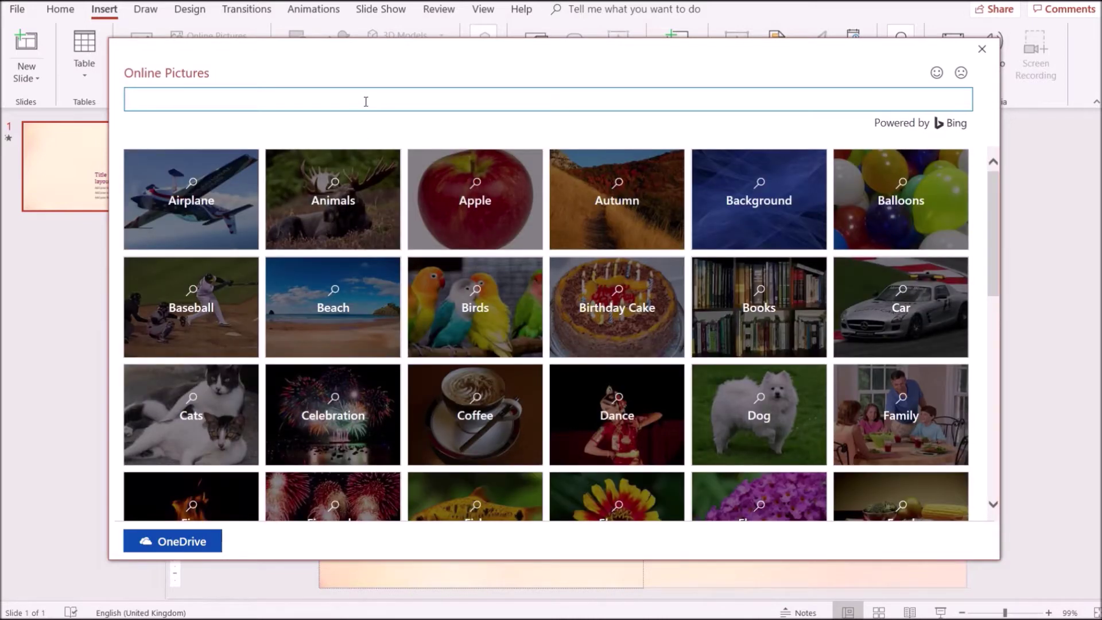
{"action": "type", "text": "christmas"}
{"action": "key", "text": "Return"}
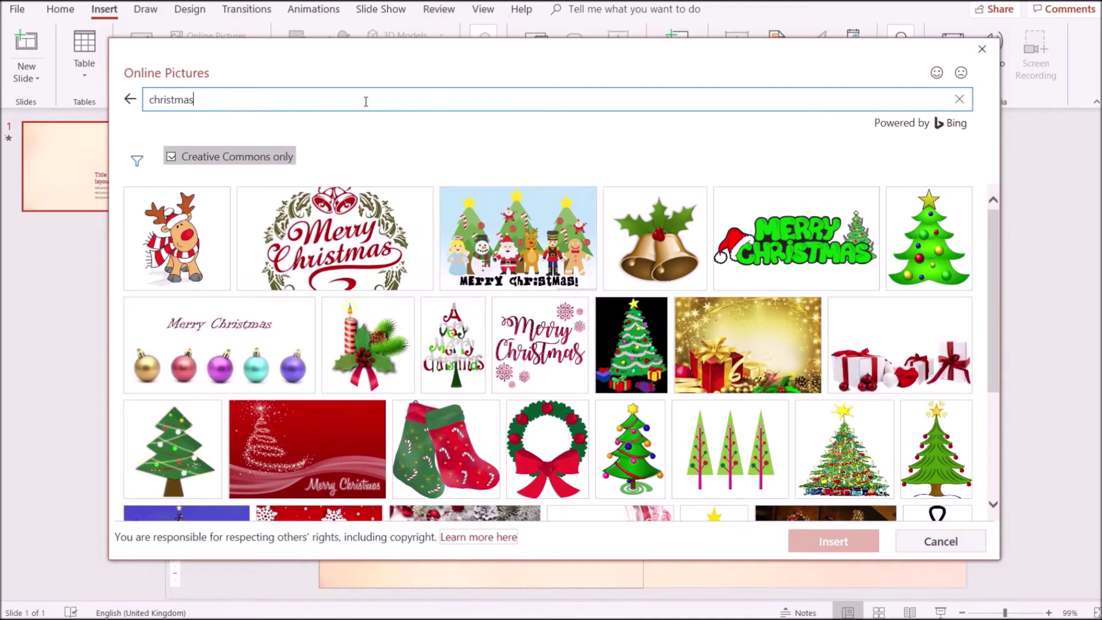
{"action": "left_click", "coordinate": [994, 226]}
{"action": "left_click_drag", "start_coordinate": [993, 229], "coordinate": [1005, 376]}
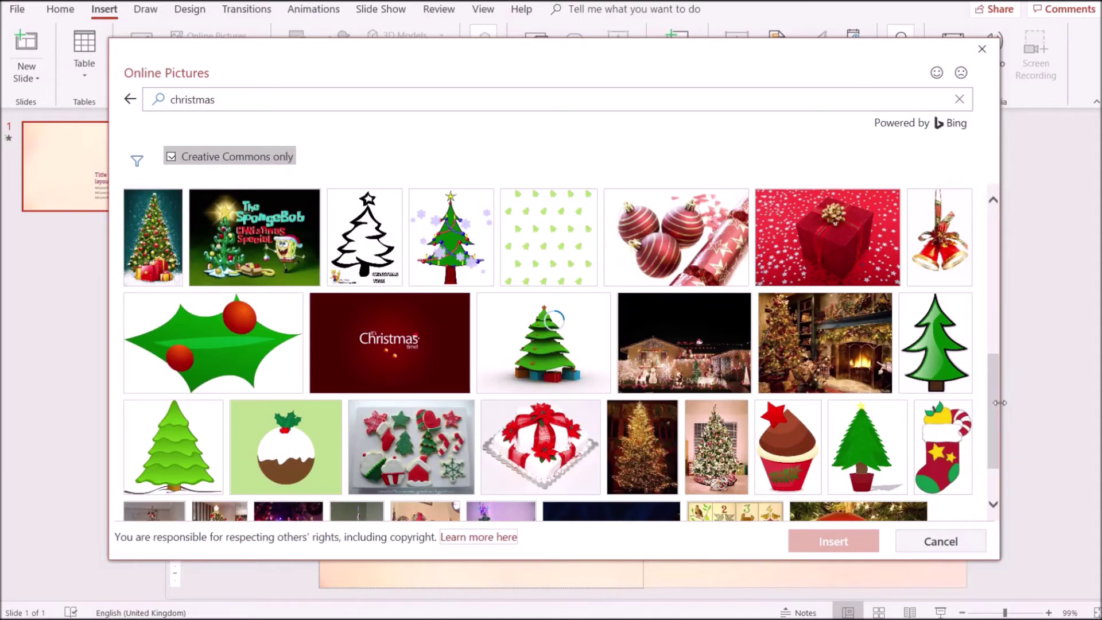
{"action": "left_click_drag", "start_coordinate": [995, 387], "coordinate": [997, 511]}
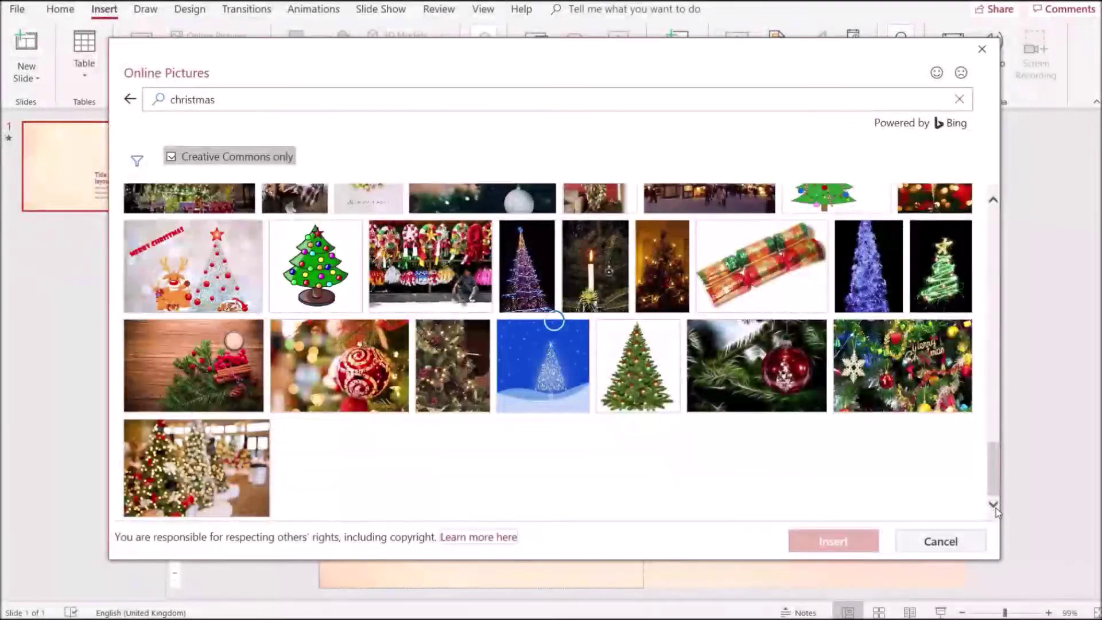
{"action": "scroll", "coordinate": [997, 508], "scroll_direction": "down", "scroll_amount": 3}
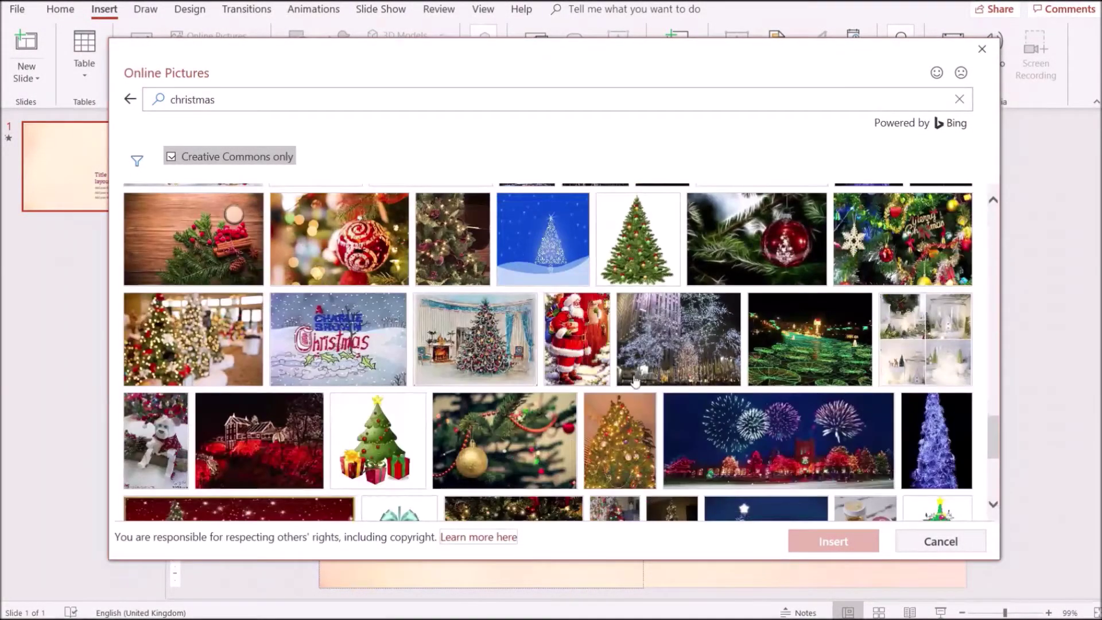
{"action": "left_click", "coordinate": [579, 362]}
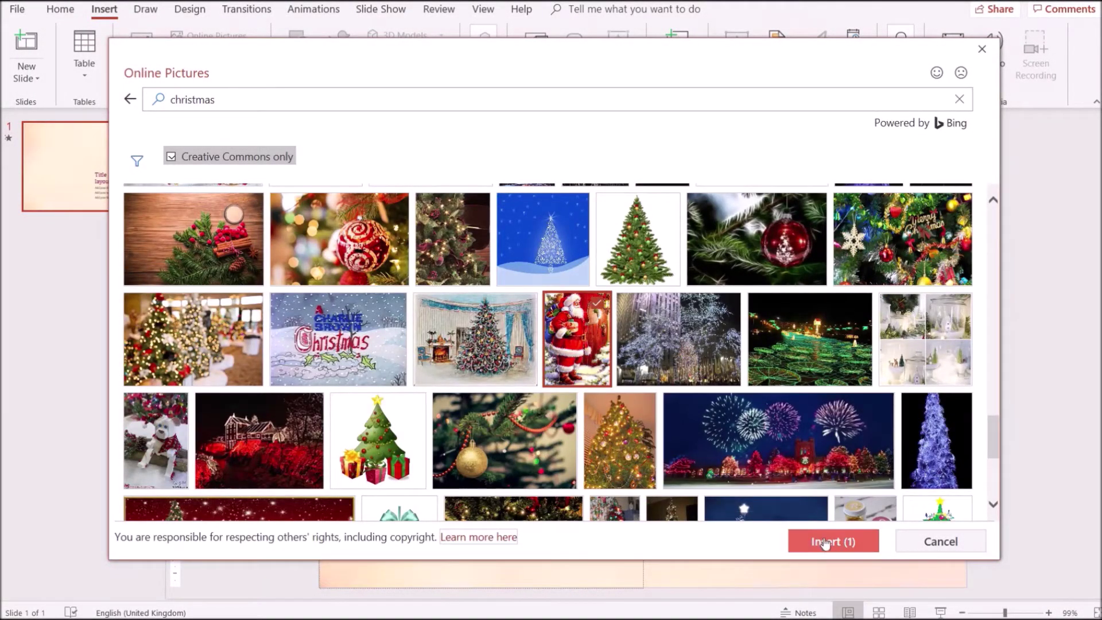
{"action": "left_click", "coordinate": [824, 542]}
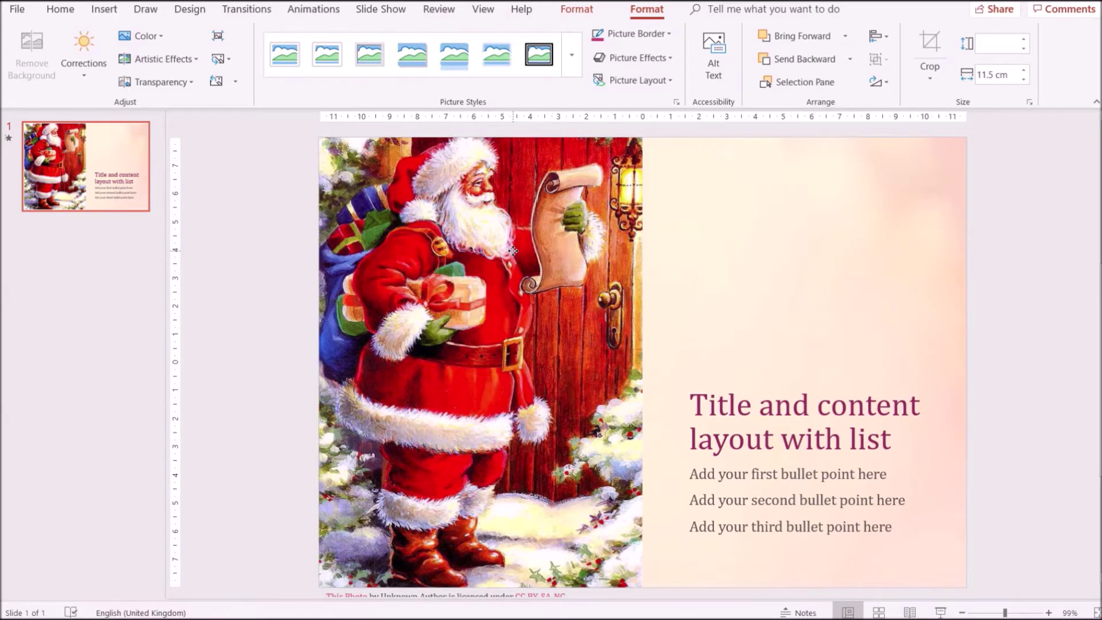
Open the crop settings in the Santa picture's formatting options
{"action": "left_click", "coordinate": [678, 102]}
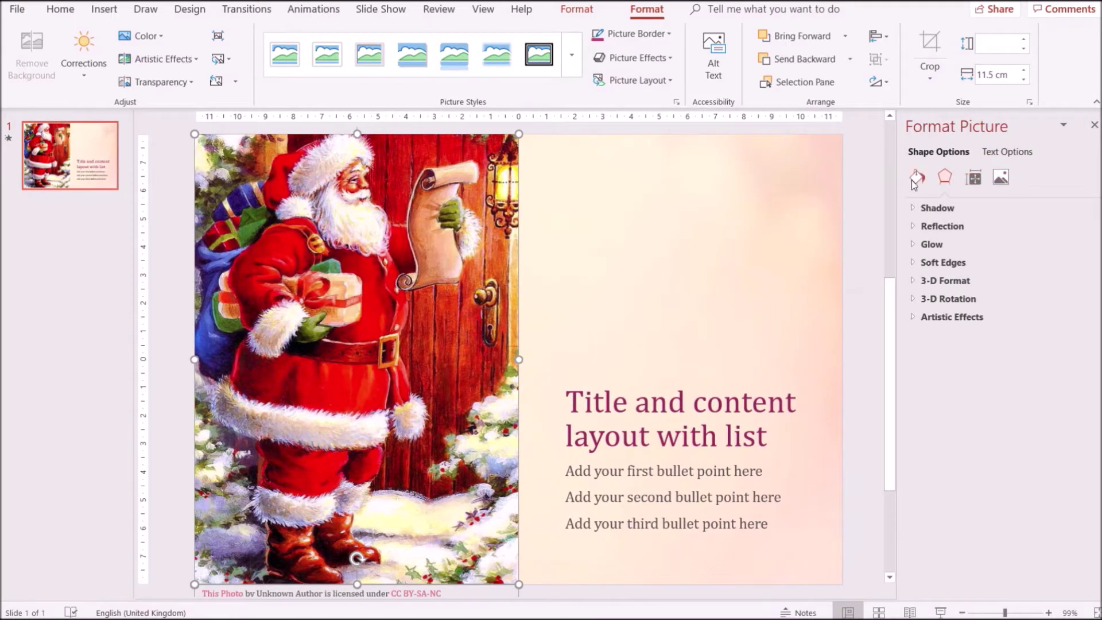
{"action": "left_click", "coordinate": [1004, 182]}
{"action": "left_click", "coordinate": [924, 265]}
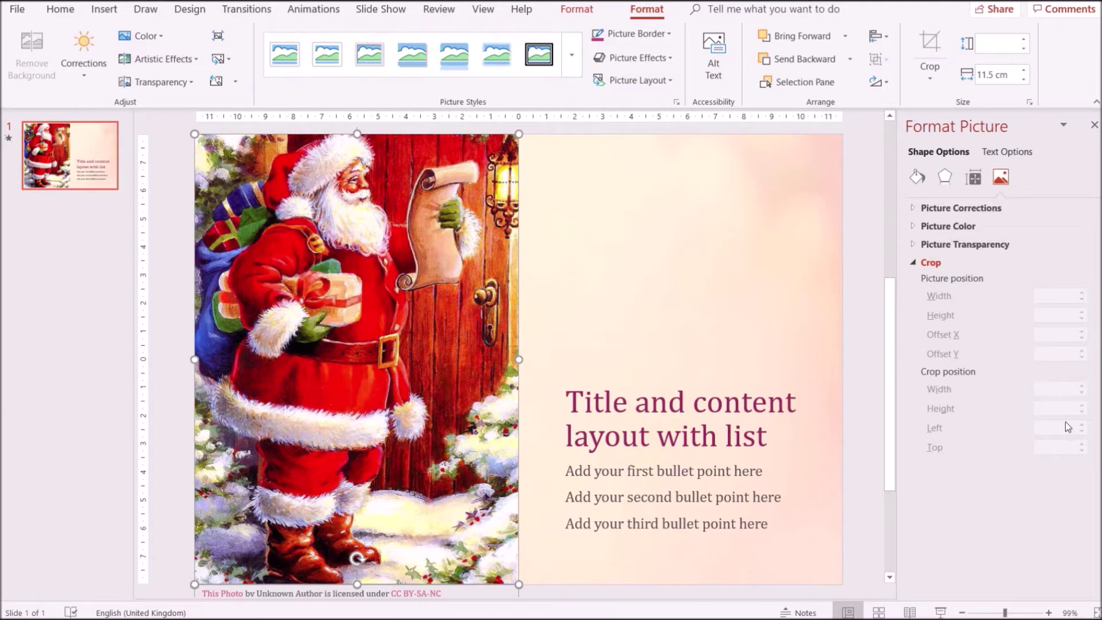
Set the Santa picture's height inside its crop frame to 15.9 cm
{"action": "left_click", "coordinate": [648, 274]}
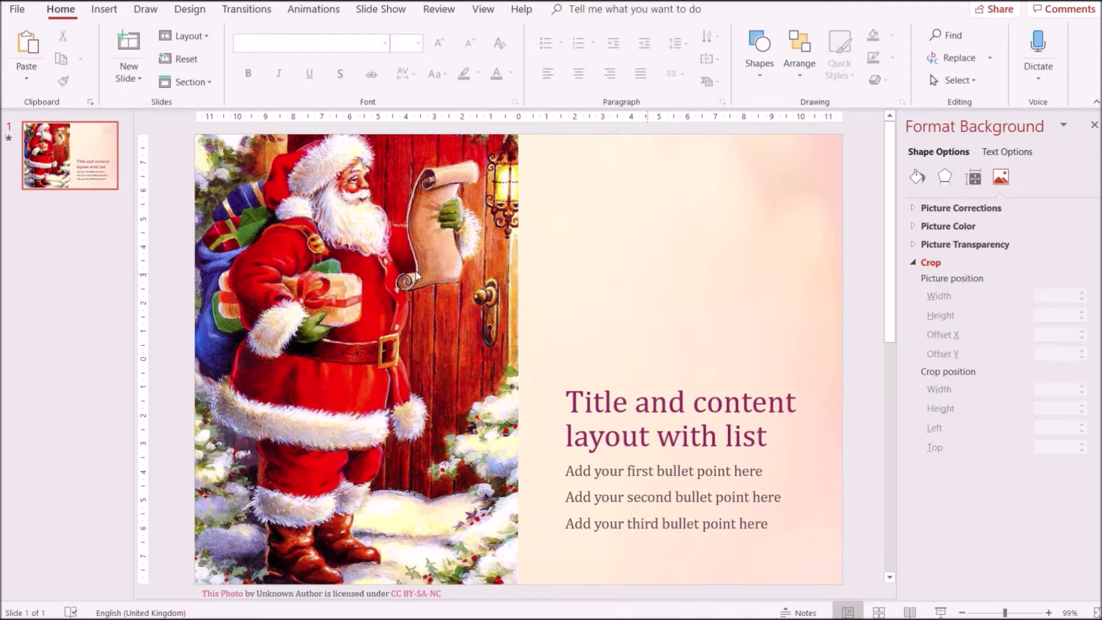
{"action": "left_click", "coordinate": [416, 270]}
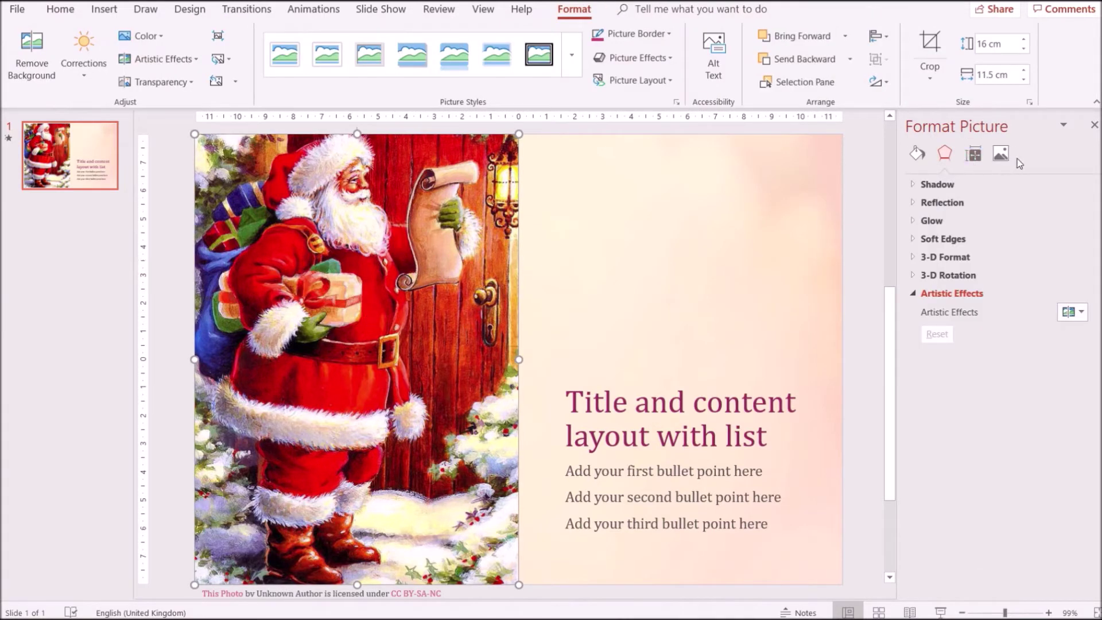
{"action": "left_click", "coordinate": [1002, 153]}
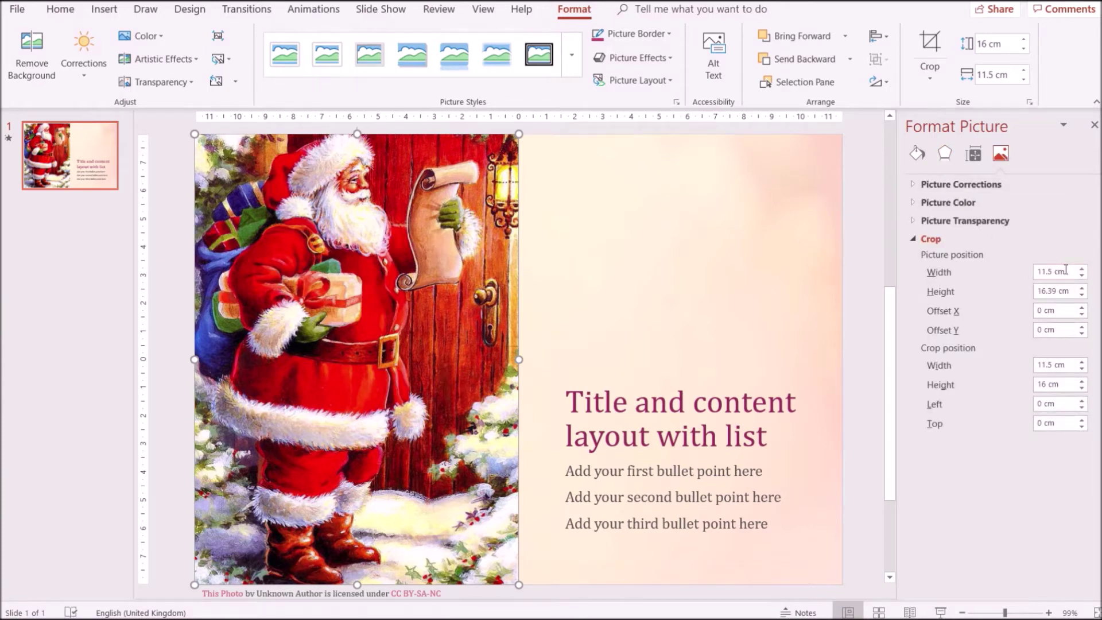
{"action": "left_click", "coordinate": [1083, 294]}
{"action": "left_click", "coordinate": [1083, 294]}
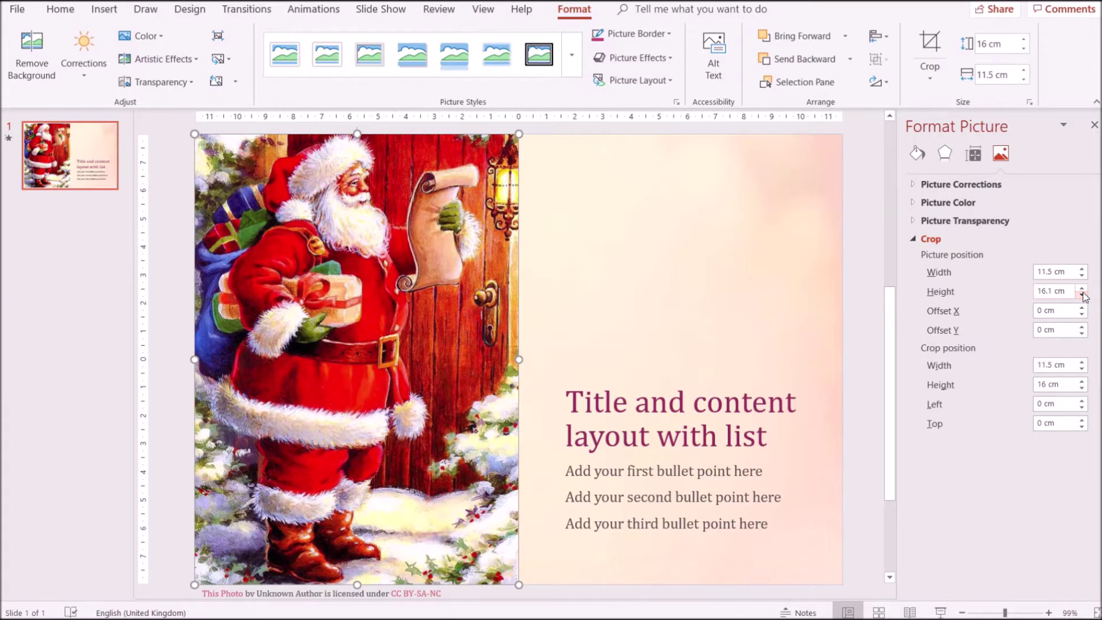
{"action": "left_click", "coordinate": [1083, 295]}
{"action": "left_click", "coordinate": [1083, 294]}
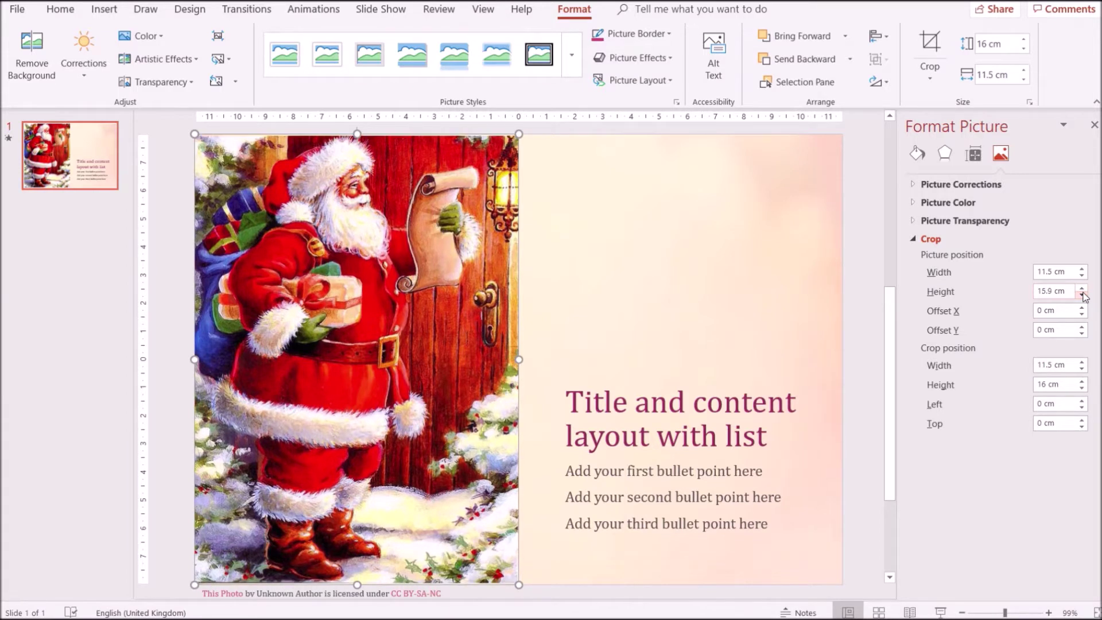
Delete the photo attribution caption beneath the Santa picture
{"action": "left_click", "coordinate": [411, 598]}
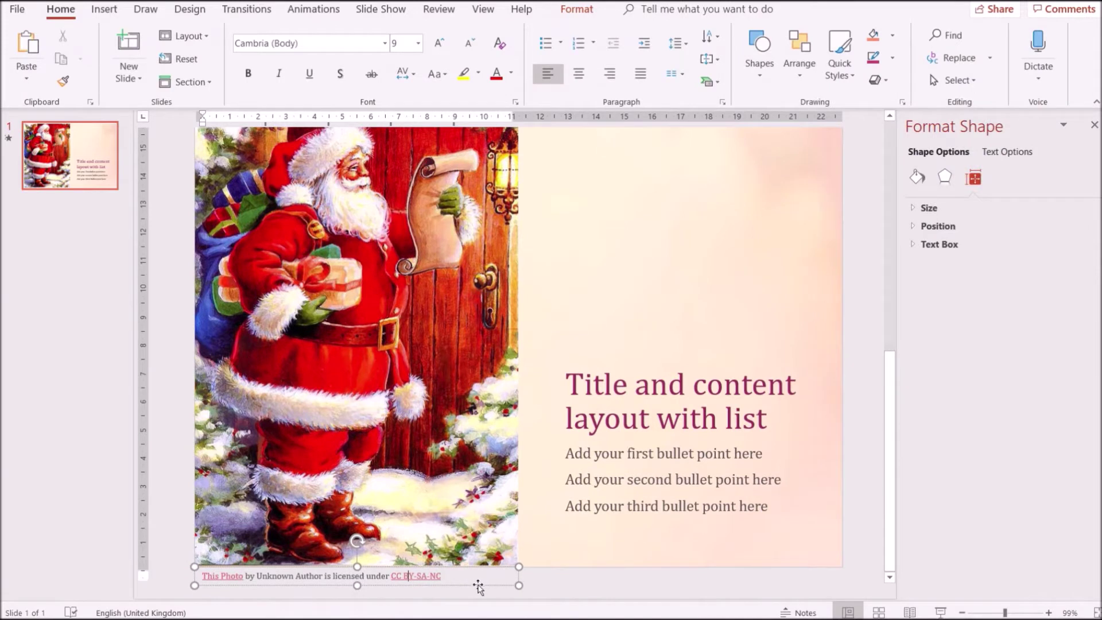
{"action": "left_click", "coordinate": [477, 586]}
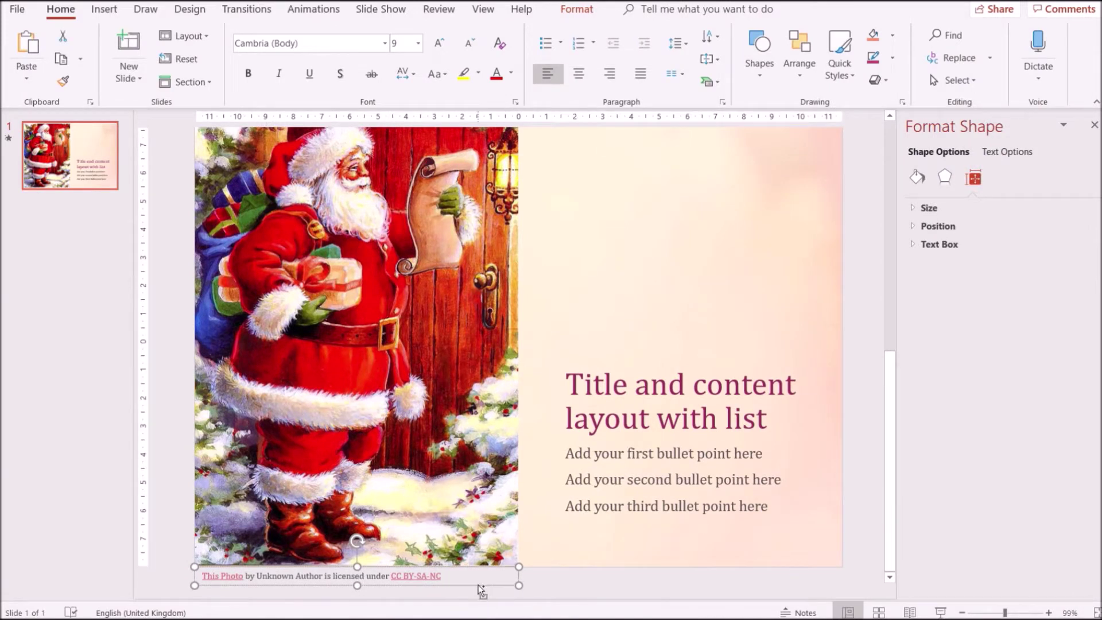
{"action": "key", "text": "Delete"}
Apply the soft-edged oval picture style to the Santa picture and move it slightly to the right on the slide
{"action": "left_click", "coordinate": [427, 326]}
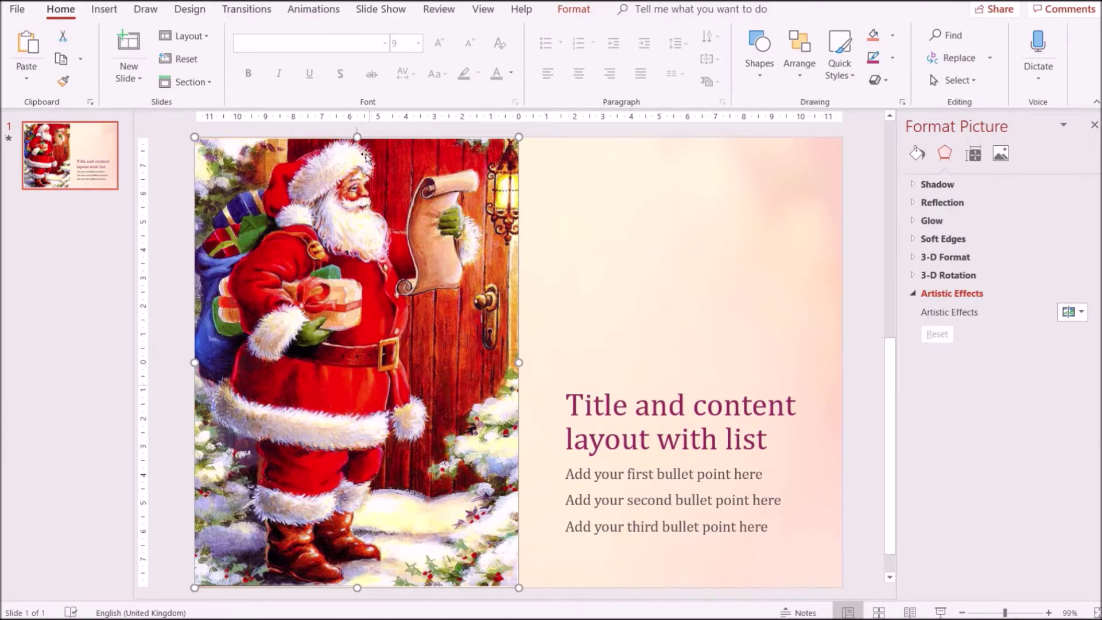
{"action": "mouse_move", "coordinate": [573, 19]}
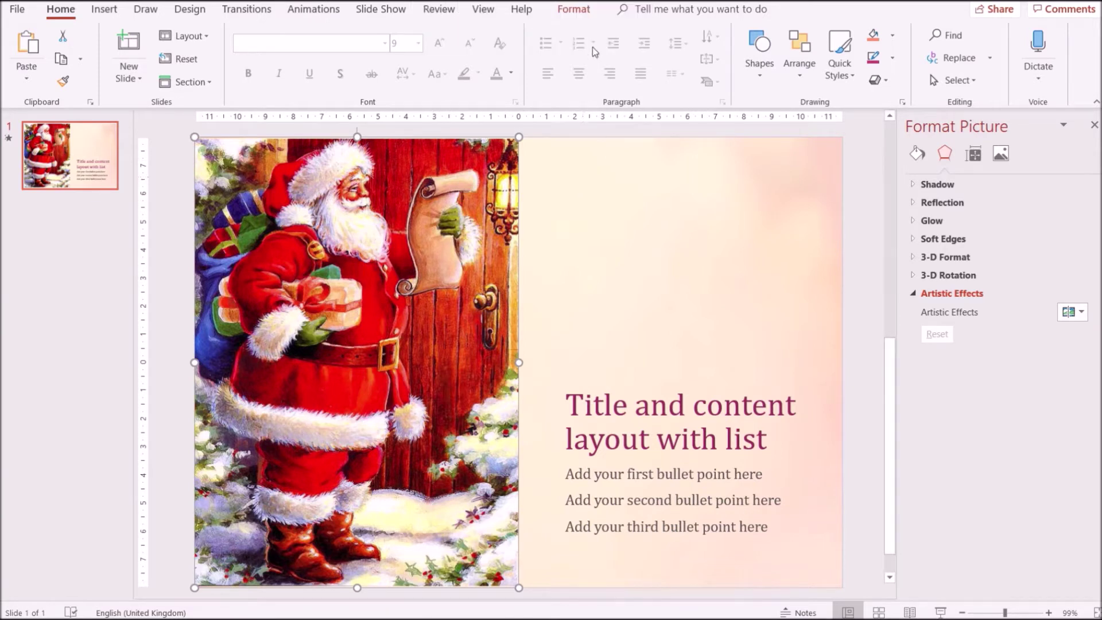
{"action": "left_click", "coordinate": [576, 10]}
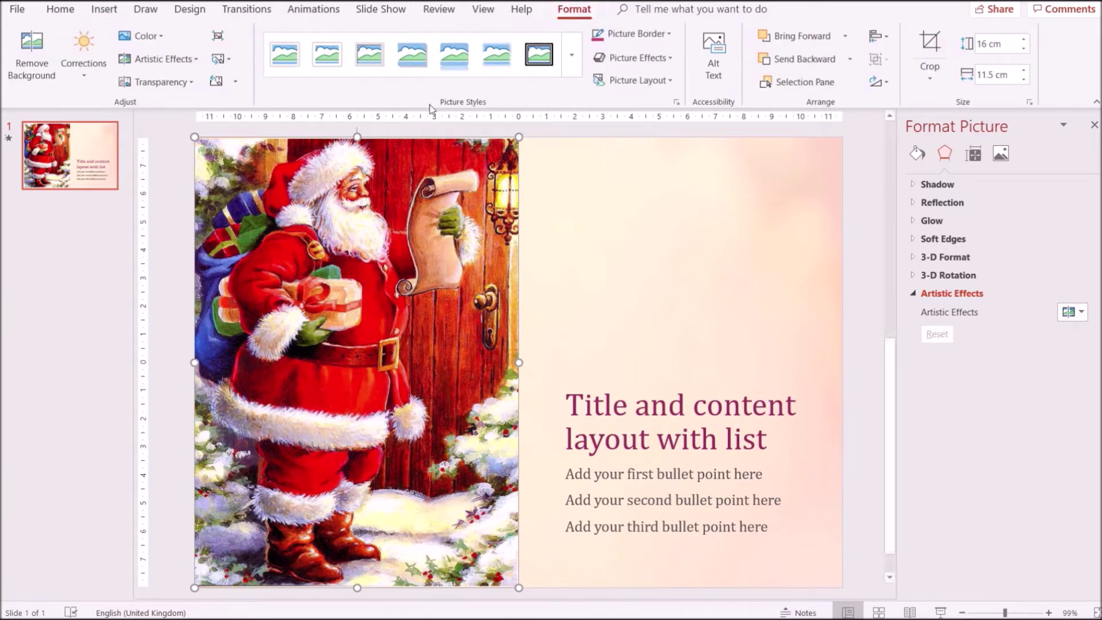
{"action": "left_click", "coordinate": [570, 58]}
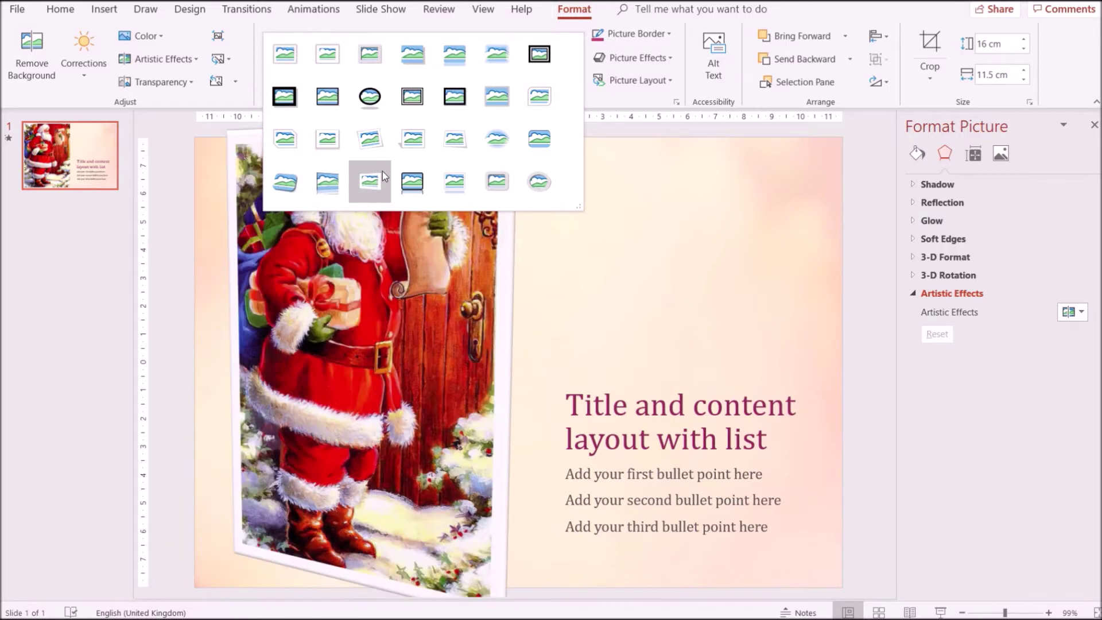
{"action": "left_click", "coordinate": [503, 138]}
{"action": "left_click_drag", "start_coordinate": [370, 271], "coordinate": [410, 277]}
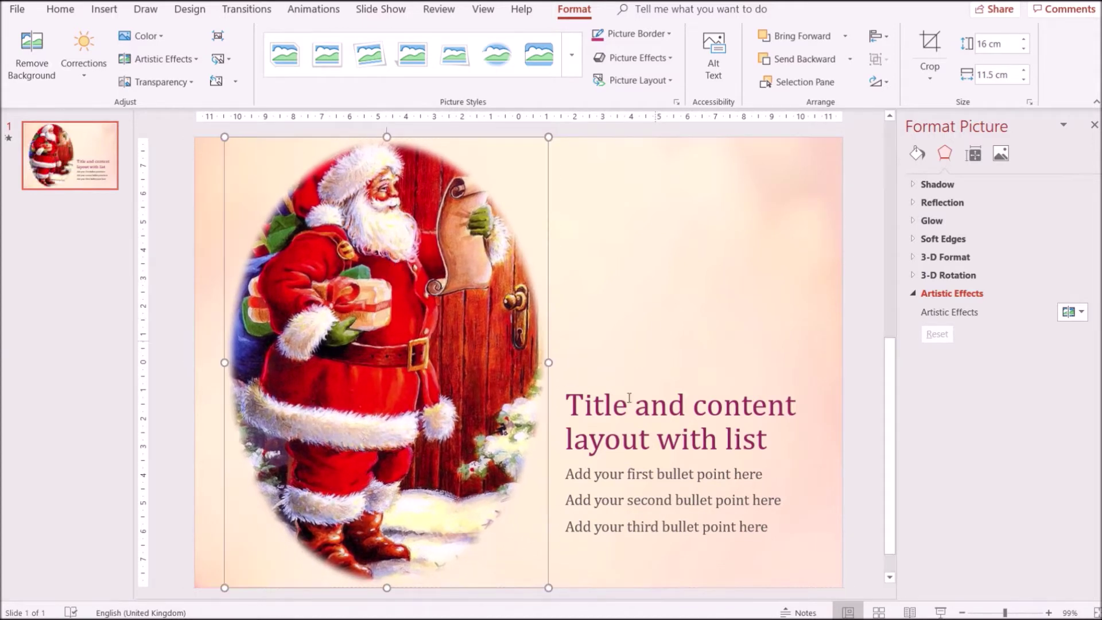
Replace the slide's title text with "May the Gifts of Blessings that you Wish for Come True This Christmas"
{"action": "left_click", "coordinate": [621, 439]}
{"action": "left_click_drag", "start_coordinate": [771, 449], "coordinate": [626, 390]}
{"action": "key", "text": "Delete"}
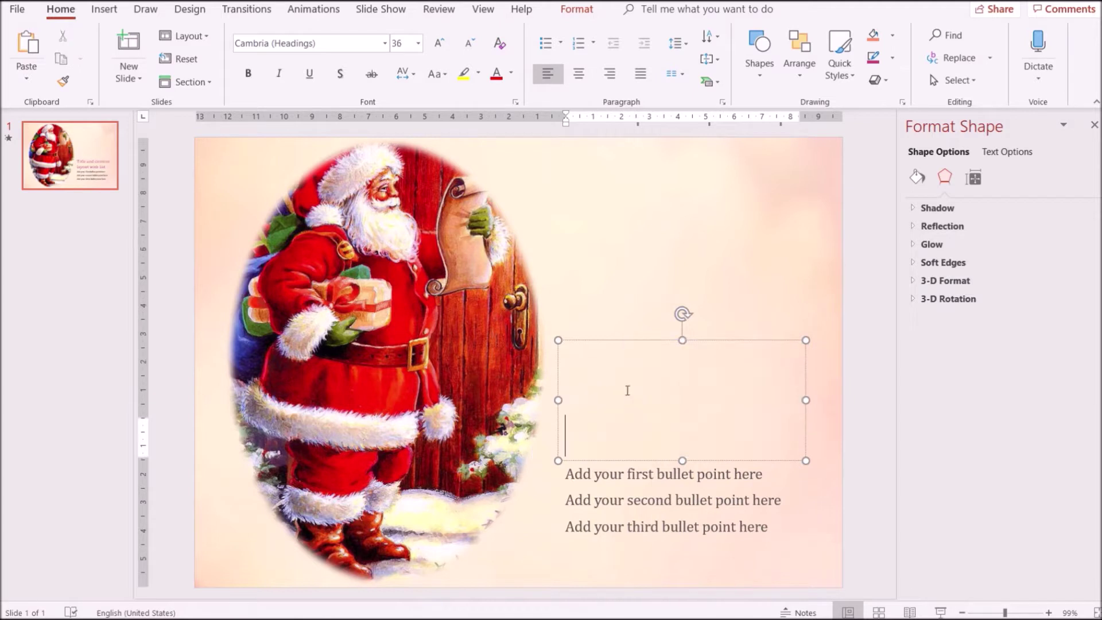
{"action": "type", "text": "May"}
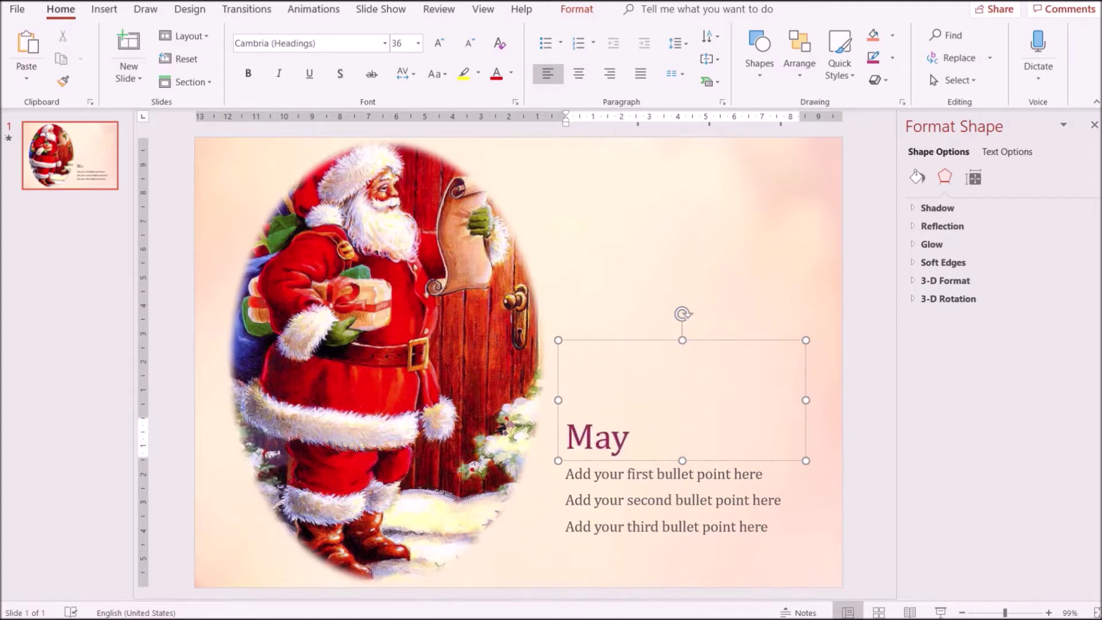
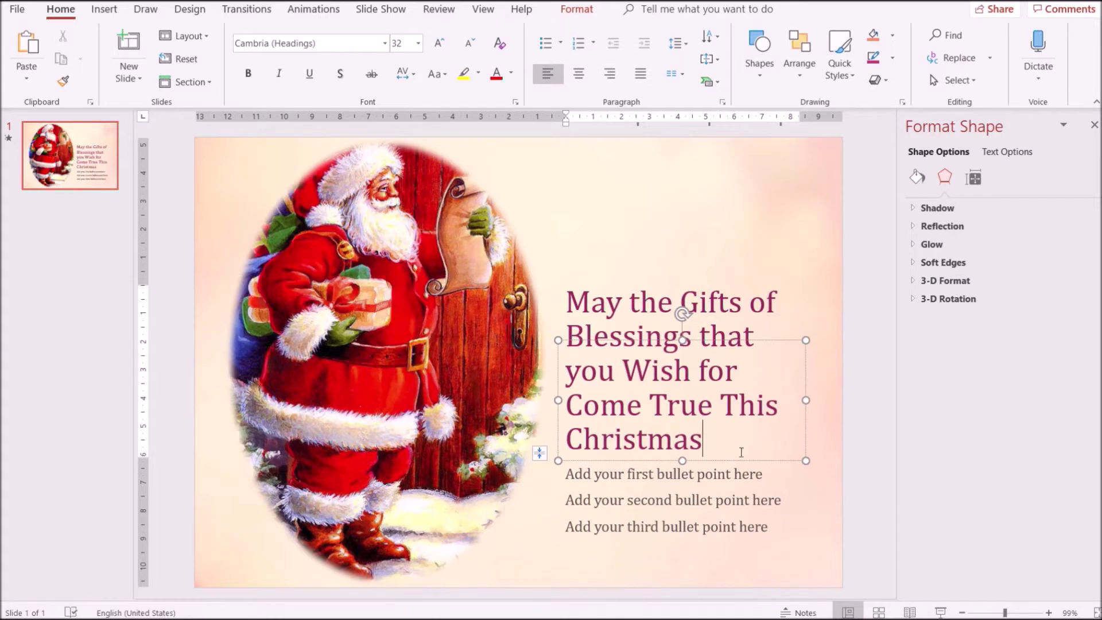
Set the font size of the whole title greeting to 47
{"action": "key", "text": "ctrl+a"}
{"action": "mouse_move", "coordinate": [616, 290]}
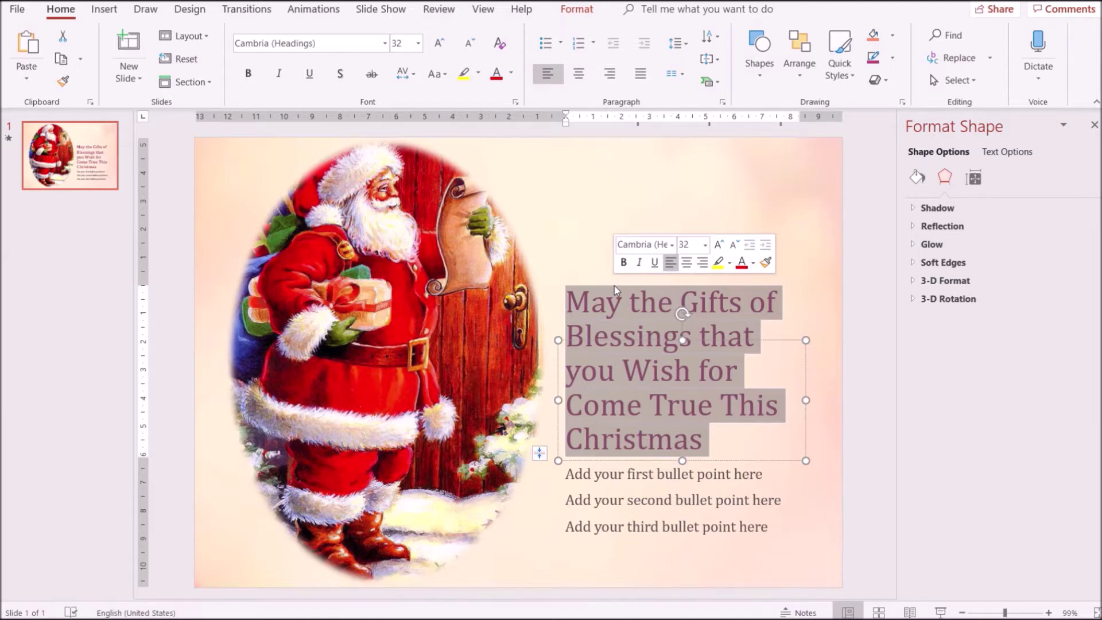
{"action": "left_click", "coordinate": [403, 42]}
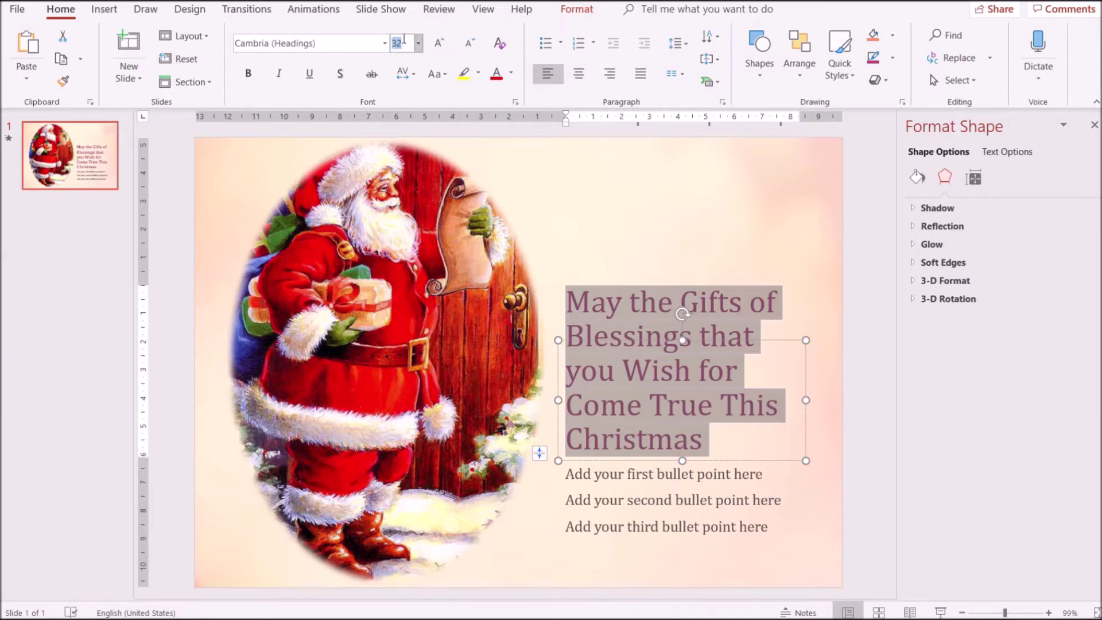
{"action": "key", "text": "BackSpace"}
{"action": "type", "text": "47"}
{"action": "key", "text": "Return"}
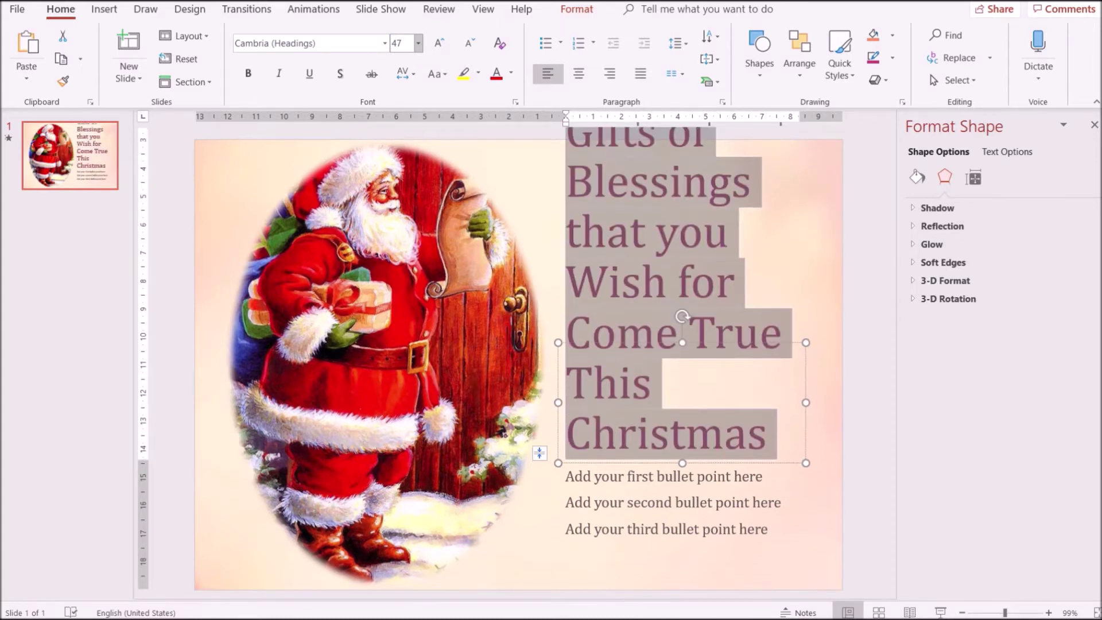
Change the title greeting's font to Edwardian Script ITC
{"action": "left_click", "coordinate": [321, 45]}
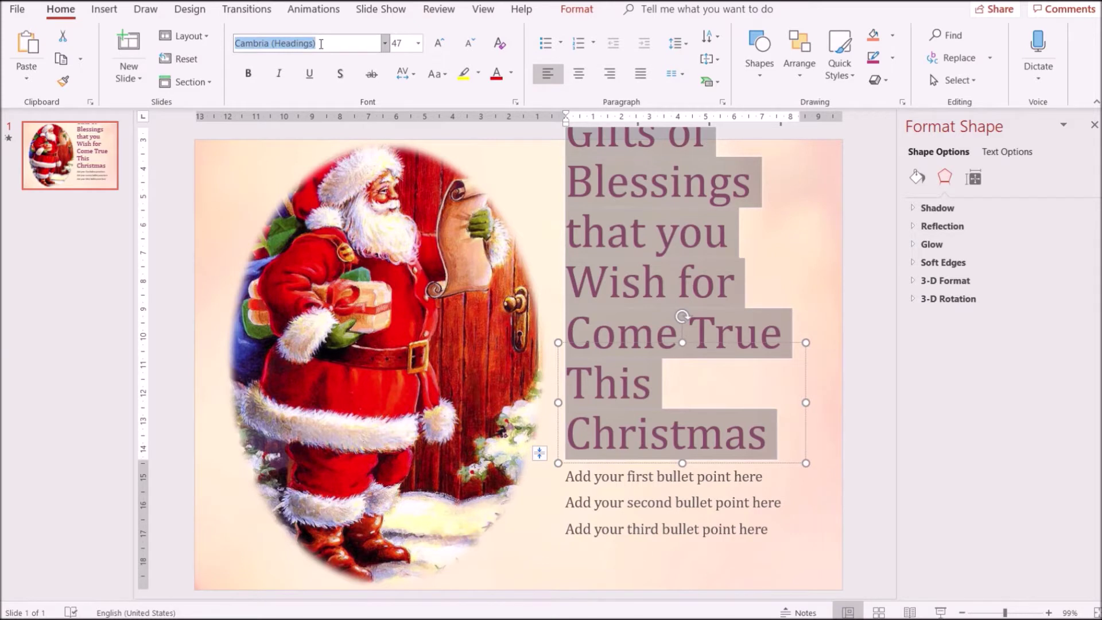
{"action": "key", "text": "BackSpace"}
{"action": "type", "text": "Edwardian Script ITC"}
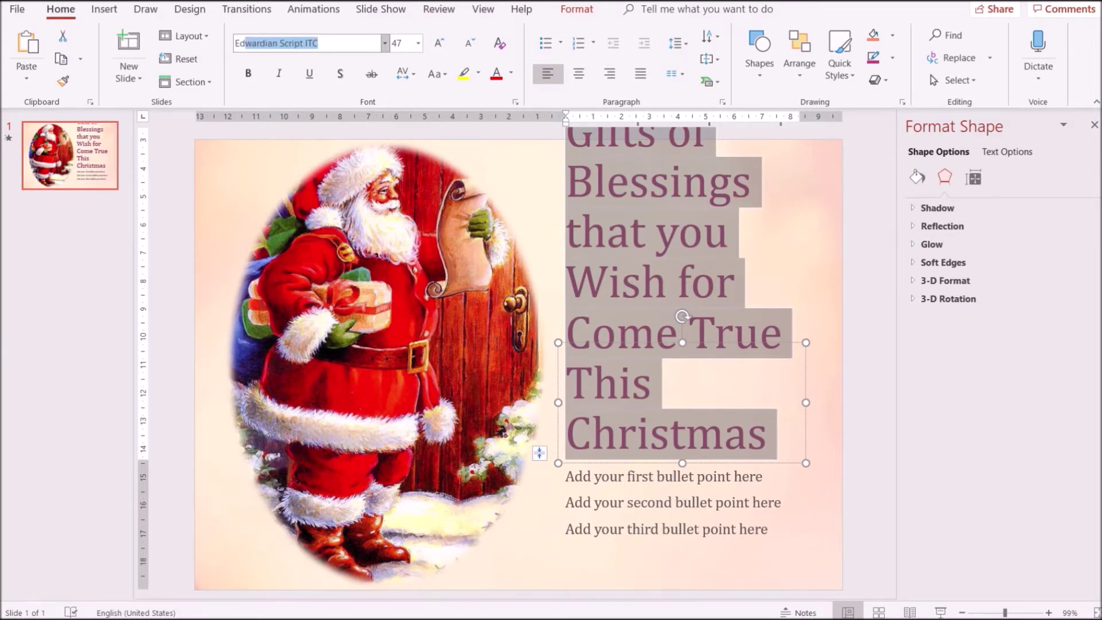
{"action": "key", "text": "Return"}
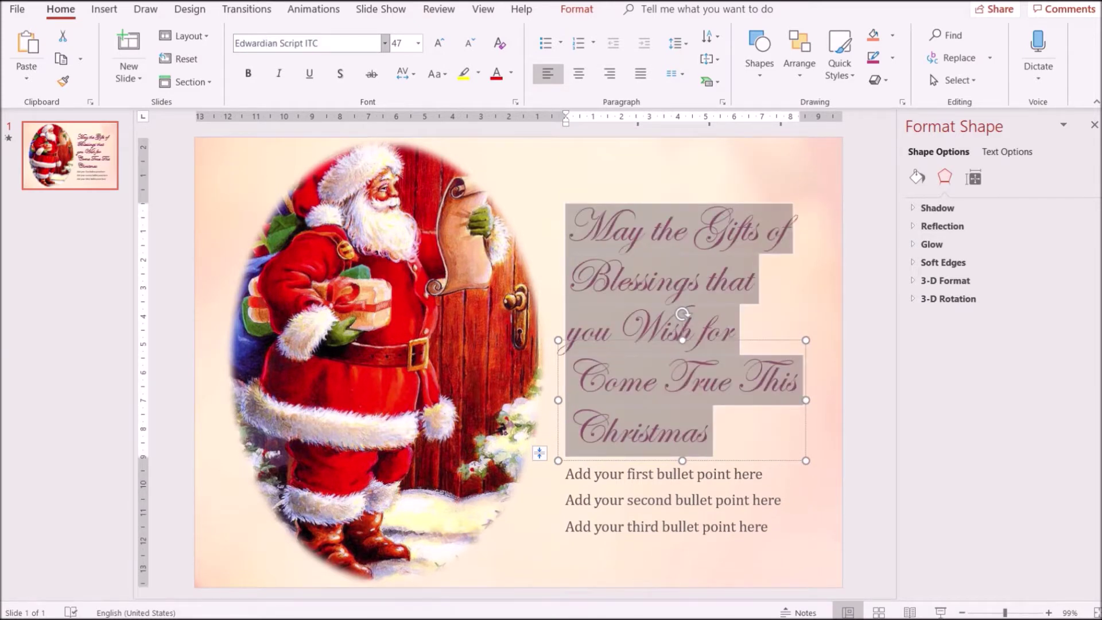
Apply bold and text shadow to the whole title greeting
{"action": "left_click", "coordinate": [582, 226]}
{"action": "left_click_drag", "start_coordinate": [582, 221], "coordinate": [718, 427]}
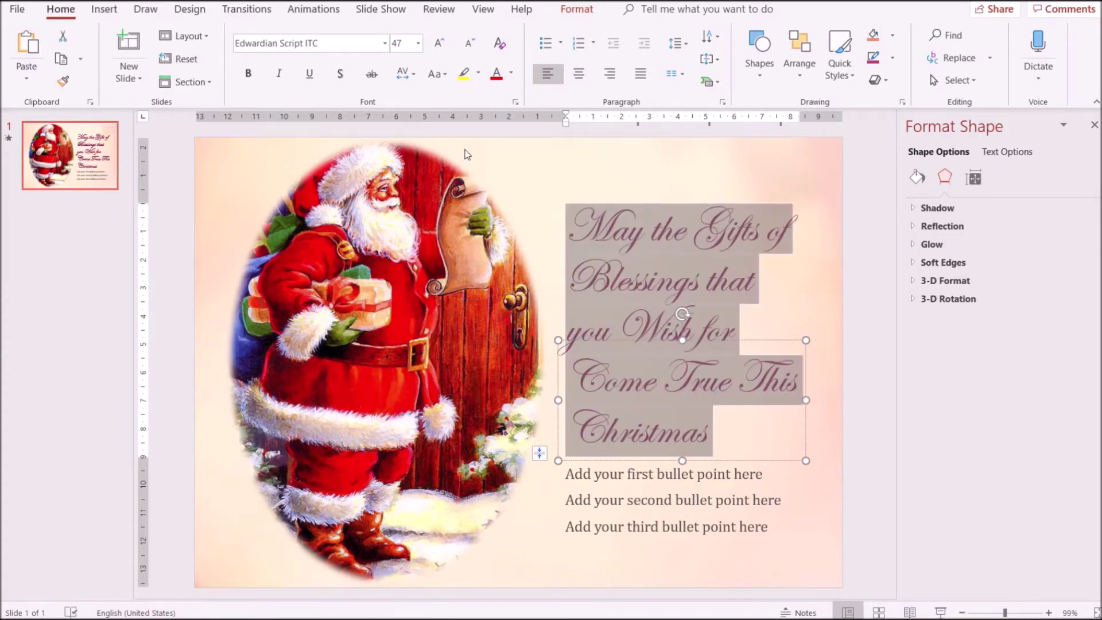
{"action": "left_click", "coordinate": [246, 78]}
{"action": "left_click", "coordinate": [340, 74]}
Insert line breaks in the title greeting before "Gifts", "Blessings", "This" and "Christmas"
{"action": "left_click", "coordinate": [691, 230]}
{"action": "key", "text": "Return"}
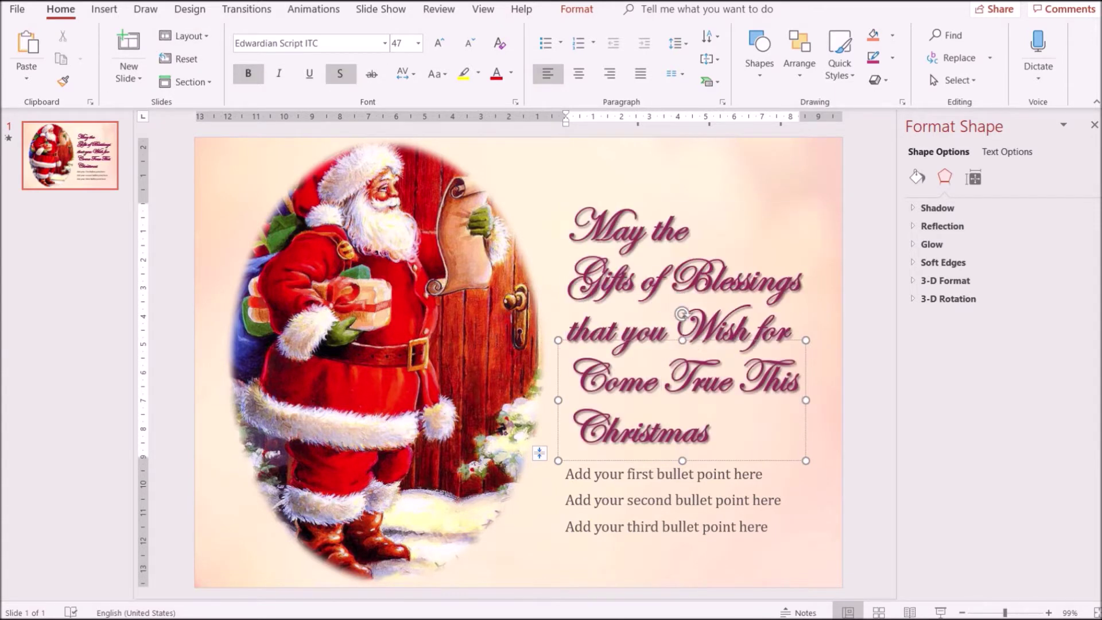
{"action": "left_click", "coordinate": [680, 281]}
{"action": "key", "text": "Return"}
{"action": "left_click", "coordinate": [740, 383]}
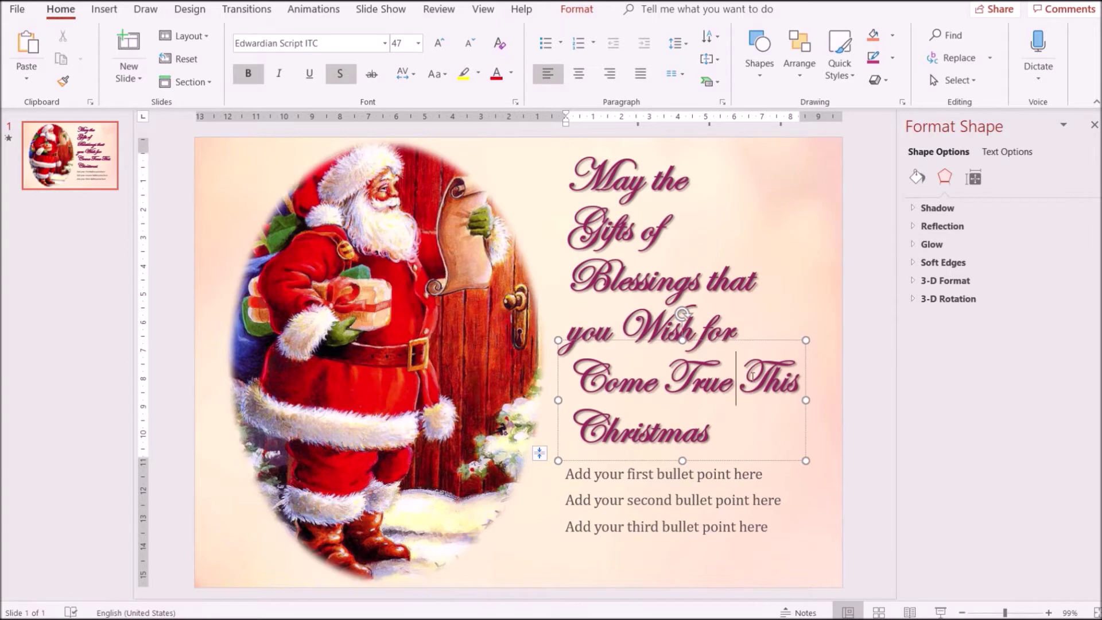
{"action": "key", "text": "Return"}
{"action": "left_click", "coordinate": [645, 428]}
{"action": "key", "text": "Return"}
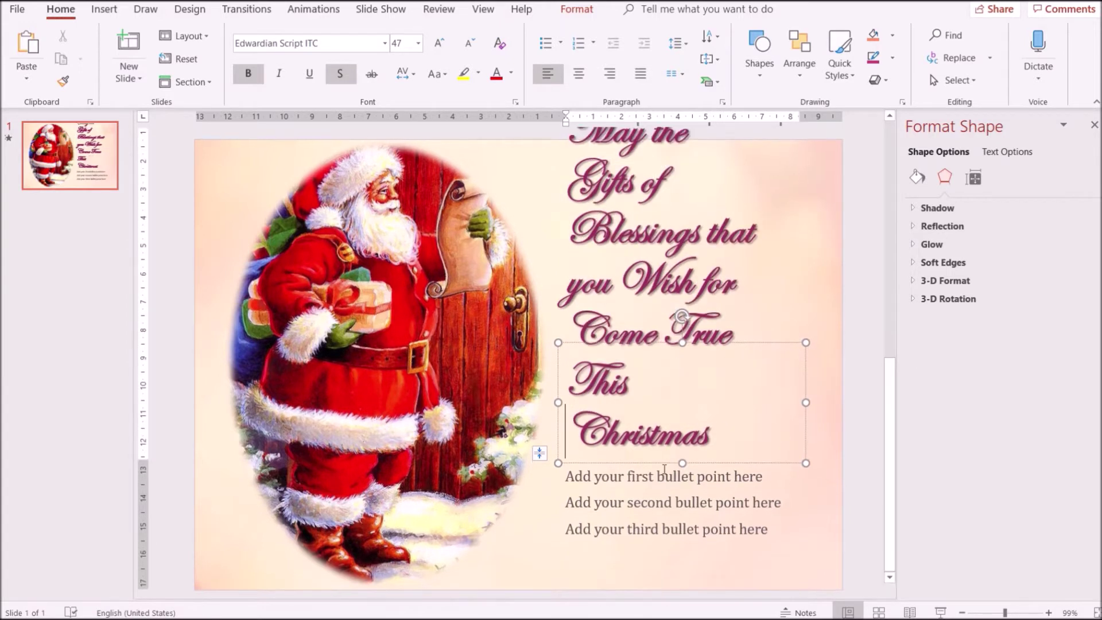
Right-align the title greeting and reposition its text box lower and slightly further left on the slide
{"action": "left_click_drag", "start_coordinate": [757, 343], "coordinate": [754, 418]}
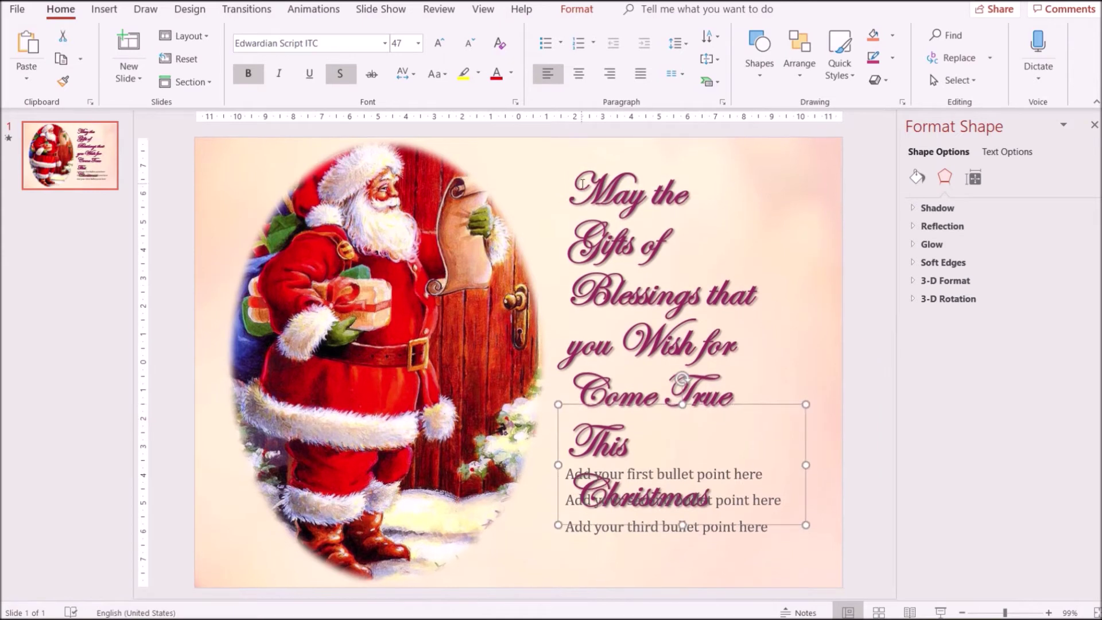
{"action": "left_click", "coordinate": [581, 183]}
{"action": "key", "text": "ctrl+a"}
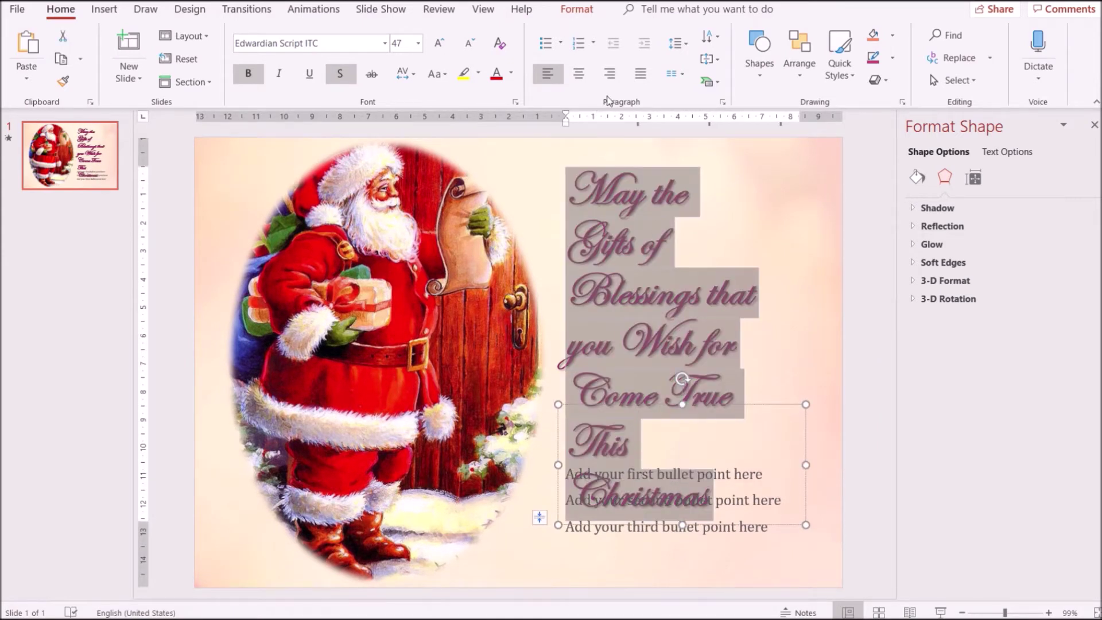
{"action": "left_click", "coordinate": [610, 73]}
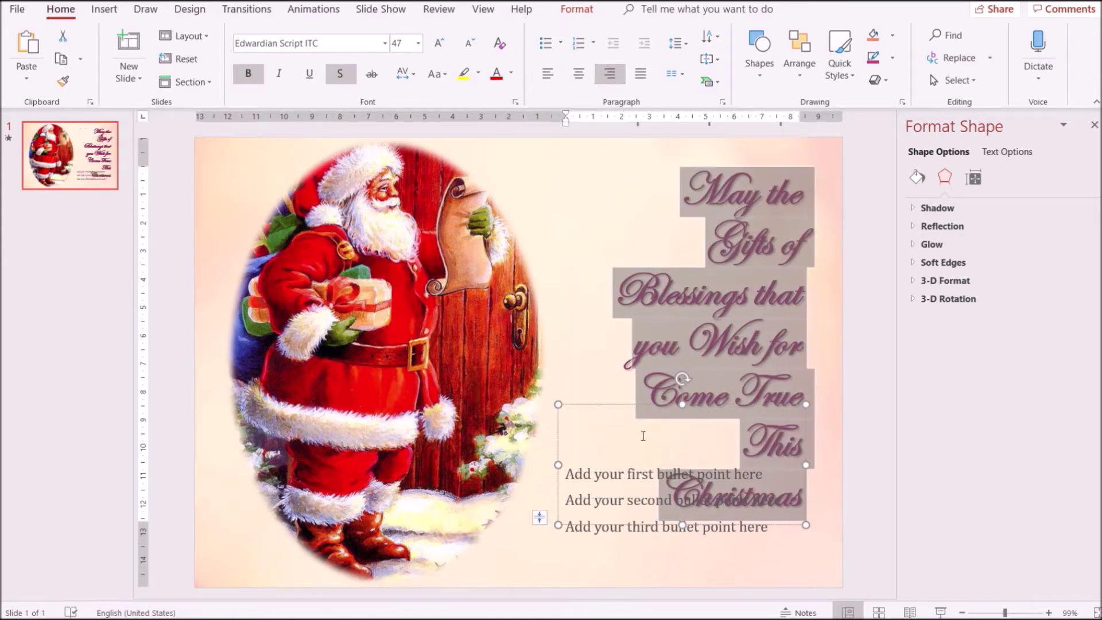
{"action": "left_click_drag", "start_coordinate": [609, 404], "coordinate": [592, 404]}
Replace the three bullet placeholder lines with the text "Wishing you a Merry Christmas"
{"action": "left_click", "coordinate": [622, 542]}
{"action": "left_click", "coordinate": [633, 530]}
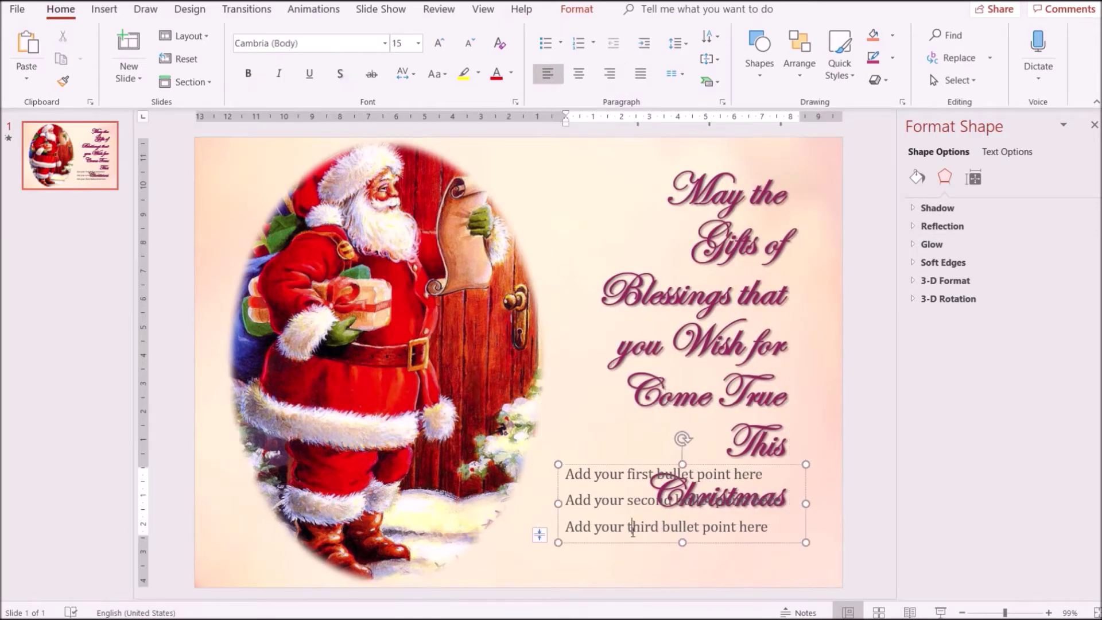
{"action": "left_click_drag", "start_coordinate": [566, 475], "coordinate": [749, 531]}
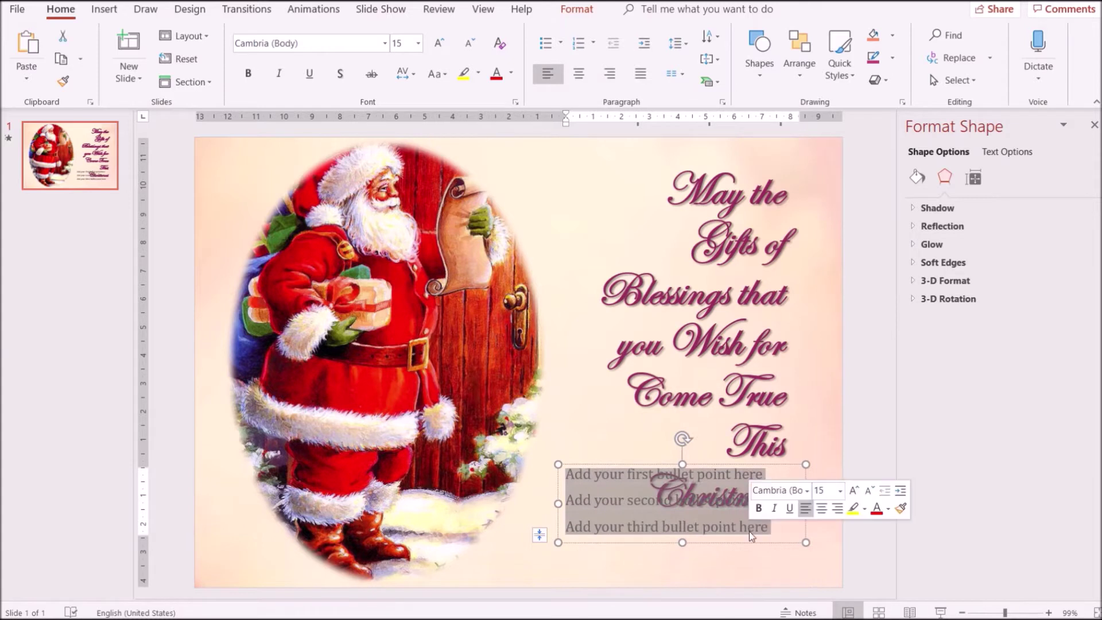
{"action": "key", "text": "BackSpace"}
{"action": "type", "text": "W"}
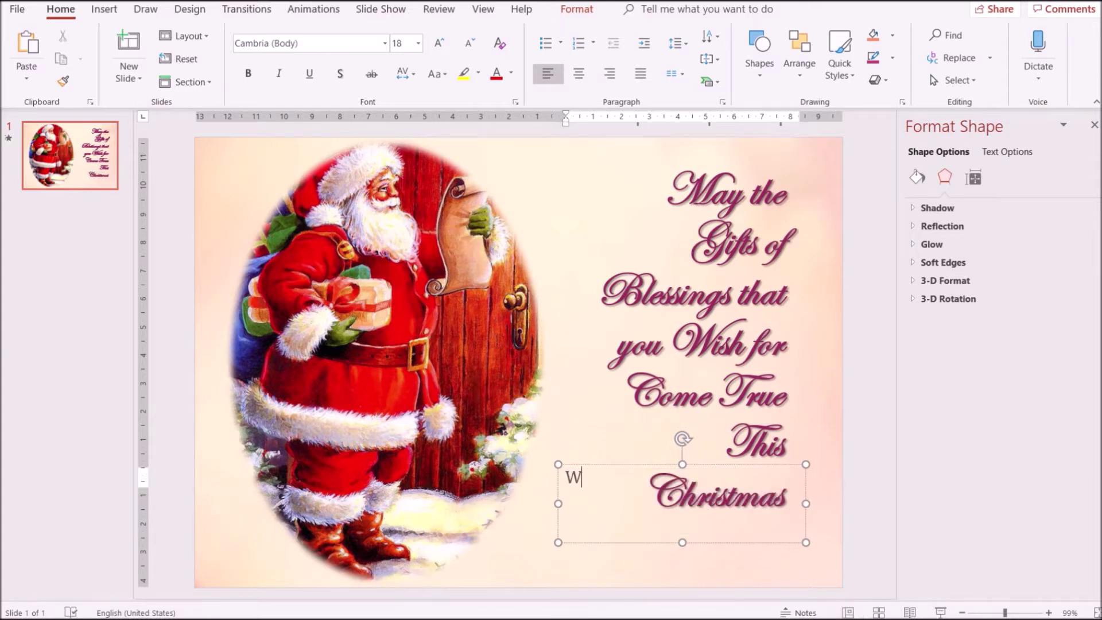
{"action": "type", "text": "ishing you"}
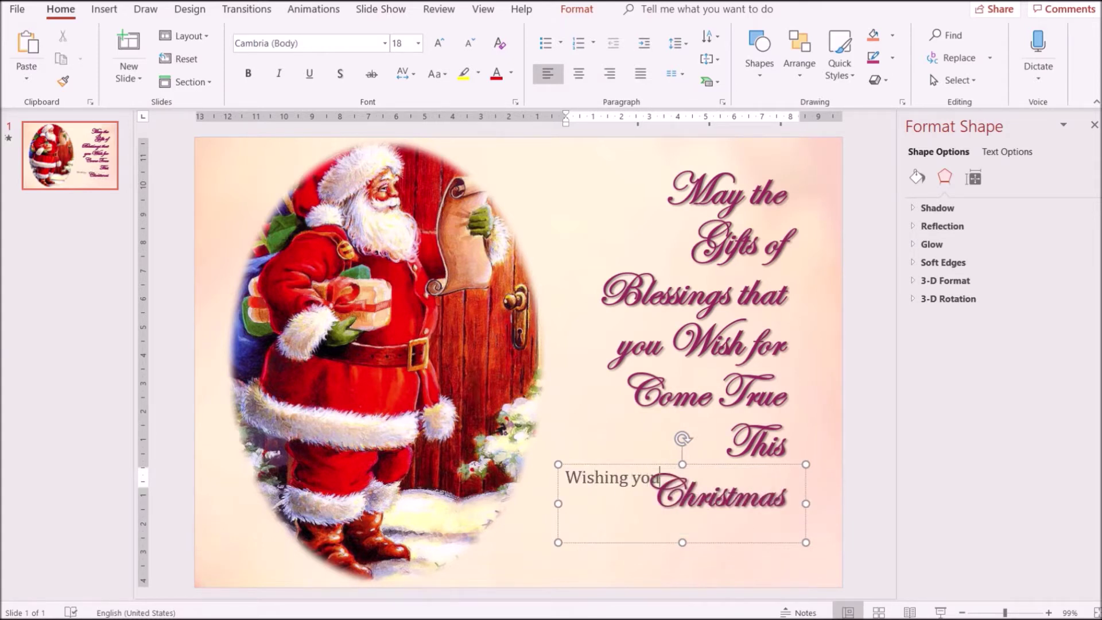
{"action": "type", "text": " a Merry Chris"}
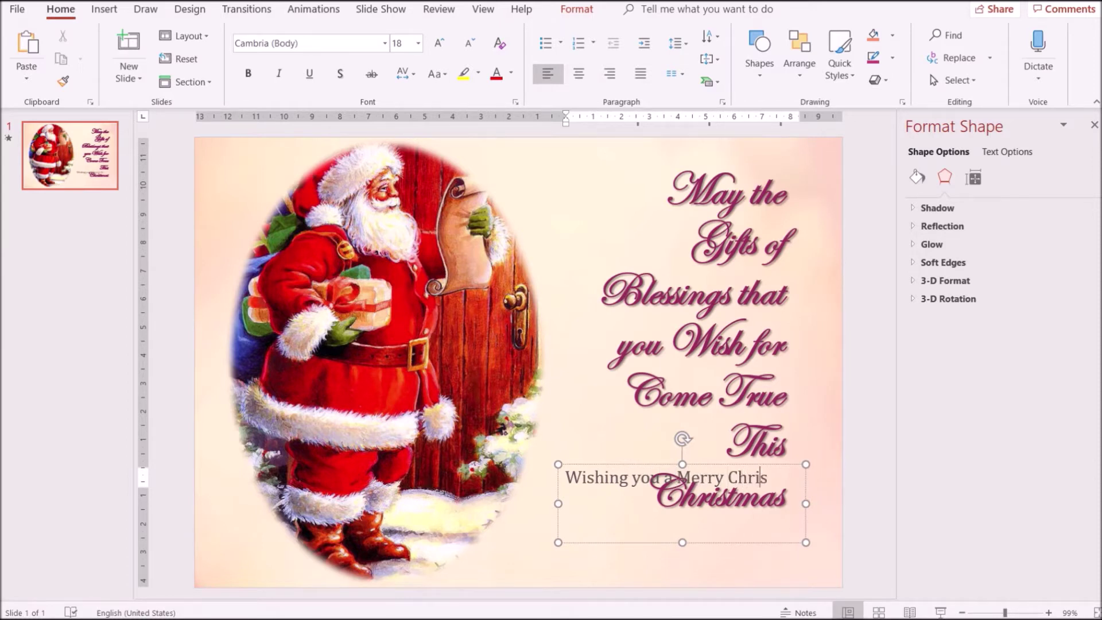
{"action": "type", "text": "tmas"}
Format the line "Wishing you a Merry Christmas" as 12 pt Garamond with bold and text shadow
{"action": "key", "text": "shift+Left"}
{"action": "triple_click", "coordinate": [573, 478]}
{"action": "left_click", "coordinate": [400, 44]}
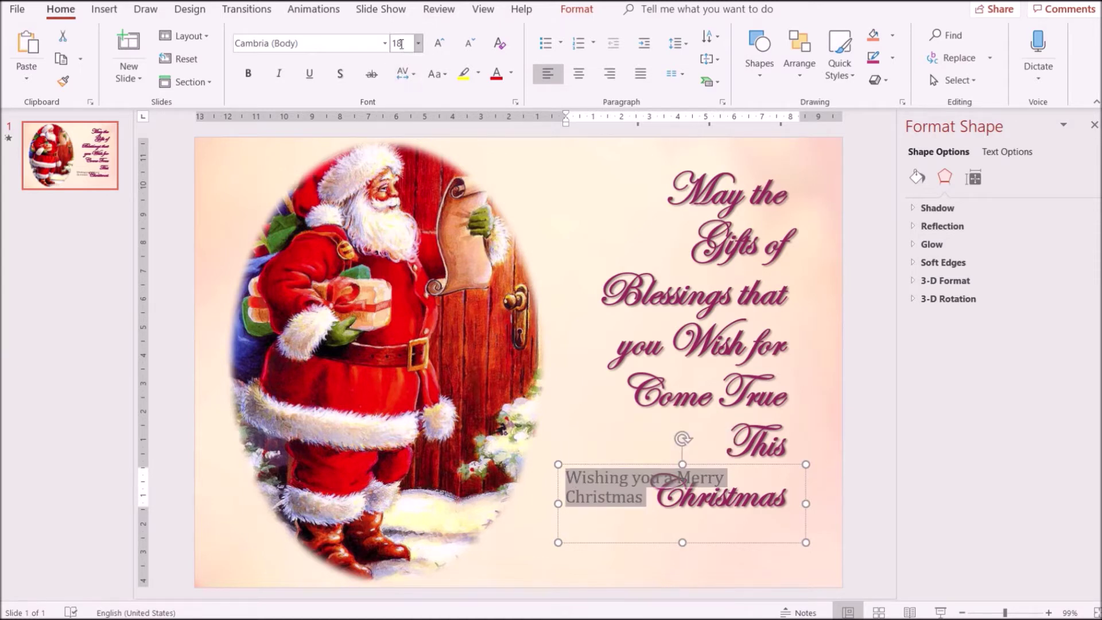
{"action": "type", "text": "12"}
{"action": "key", "text": "Return"}
{"action": "left_click", "coordinate": [342, 41]}
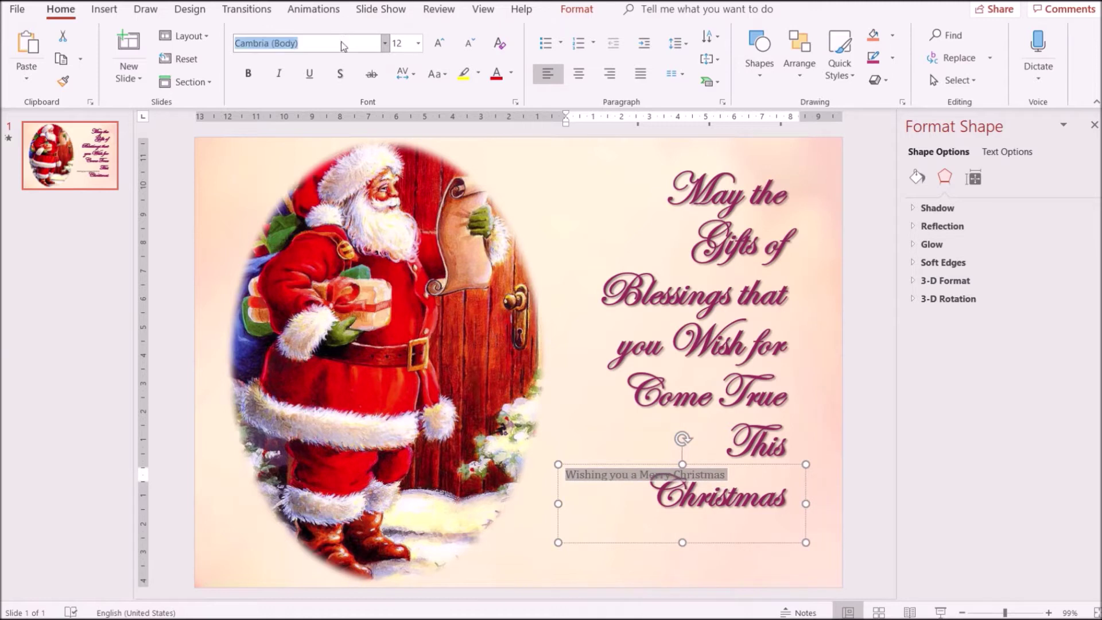
{"action": "type", "text": "Garamond"}
{"action": "key", "text": "Return"}
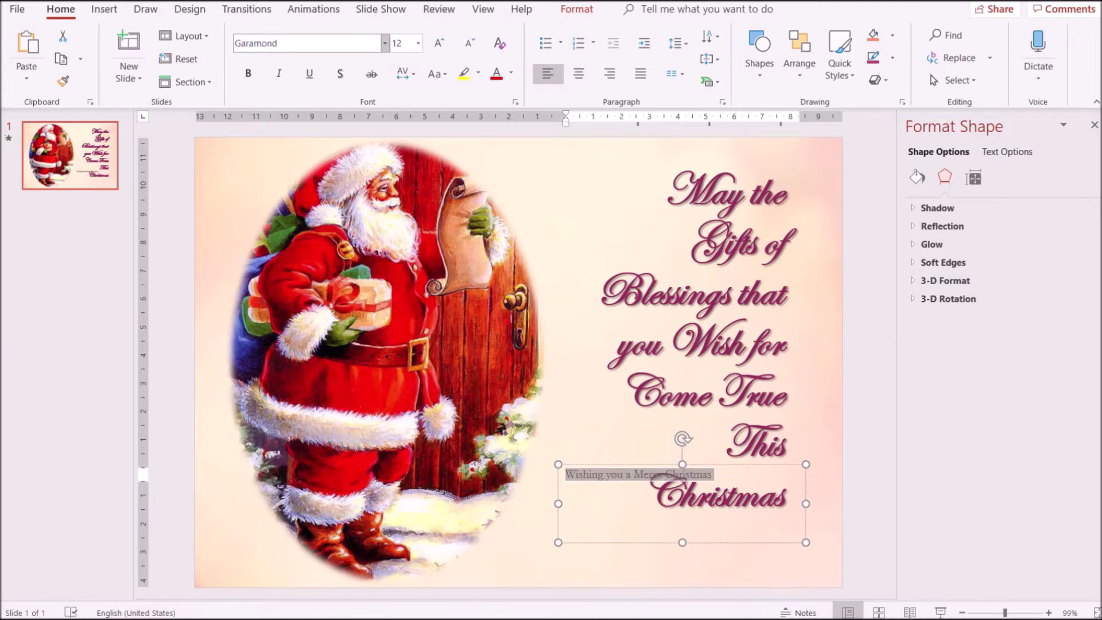
{"action": "left_click", "coordinate": [249, 80]}
{"action": "left_click", "coordinate": [340, 73]}
Shrink the height of the "Wishing you a Merry Christmas" text box and move it below the last line of the title greeting
{"action": "left_click_drag", "start_coordinate": [732, 465], "coordinate": [746, 511]}
{"action": "key", "text": "ctrl+z"}
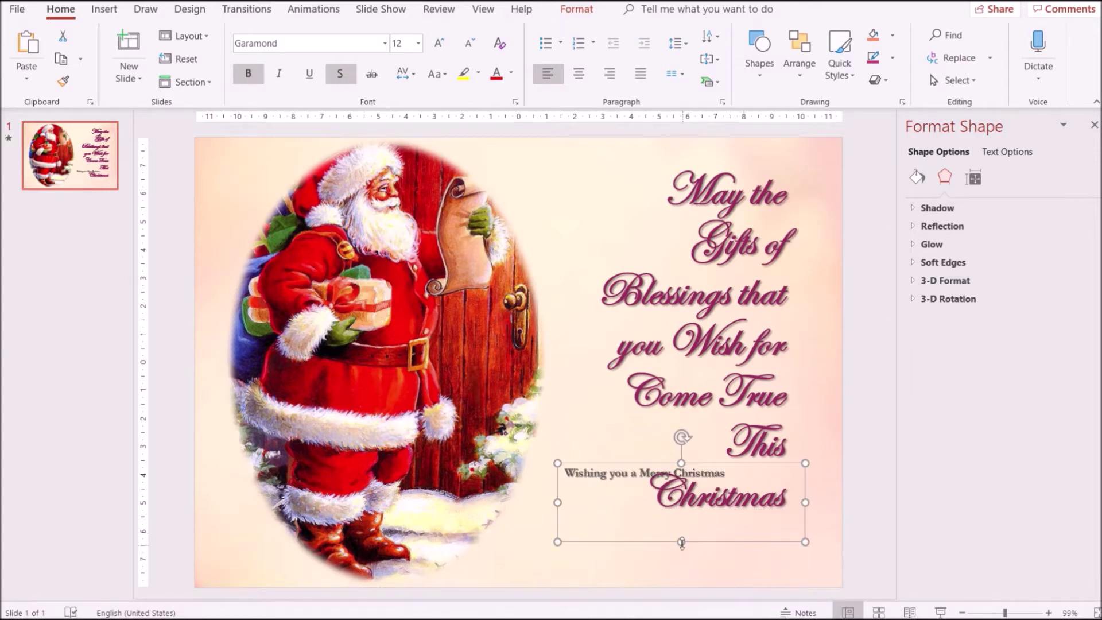
{"action": "left_click_drag", "start_coordinate": [679, 543], "coordinate": [678, 490]}
{"action": "left_click_drag", "start_coordinate": [805, 477], "coordinate": [777, 542]}
{"action": "left_click", "coordinate": [863, 342]}
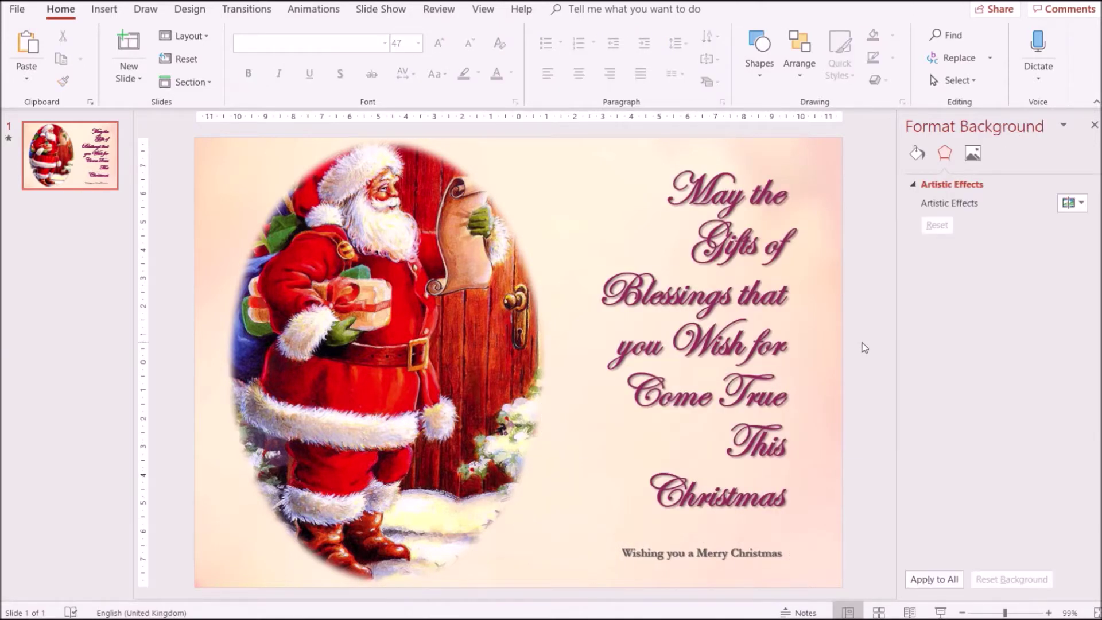
Move the oval Santa picture slightly to the left and widen it a little on its right side
{"action": "left_click", "coordinate": [435, 347]}
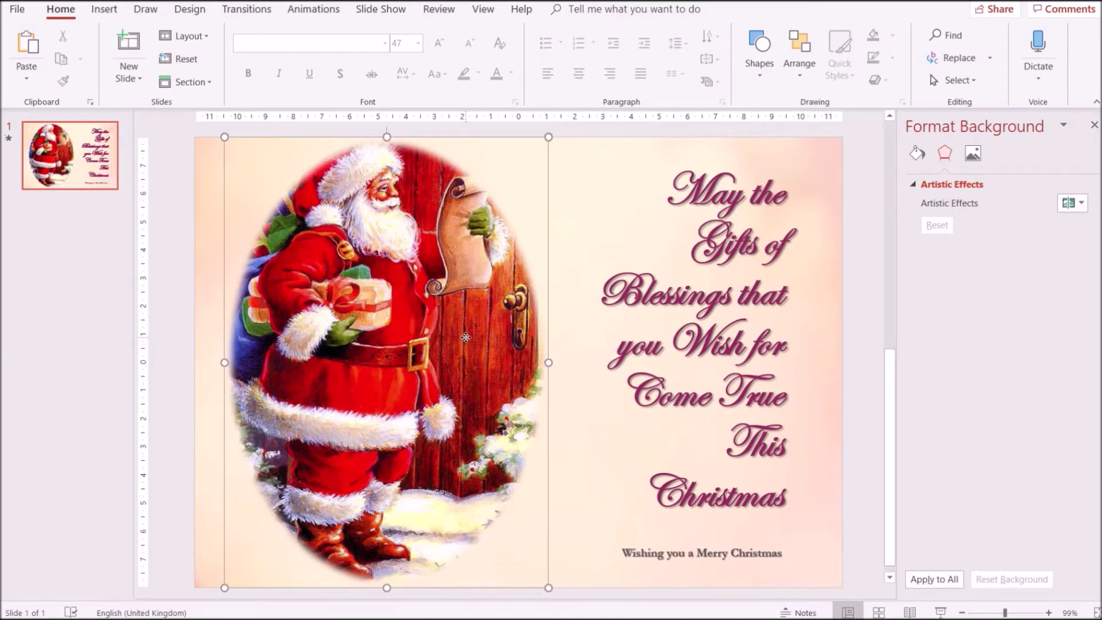
{"action": "left_click_drag", "start_coordinate": [464, 344], "coordinate": [462, 337]}
{"action": "left_click_drag", "start_coordinate": [380, 138], "coordinate": [380, 137]}
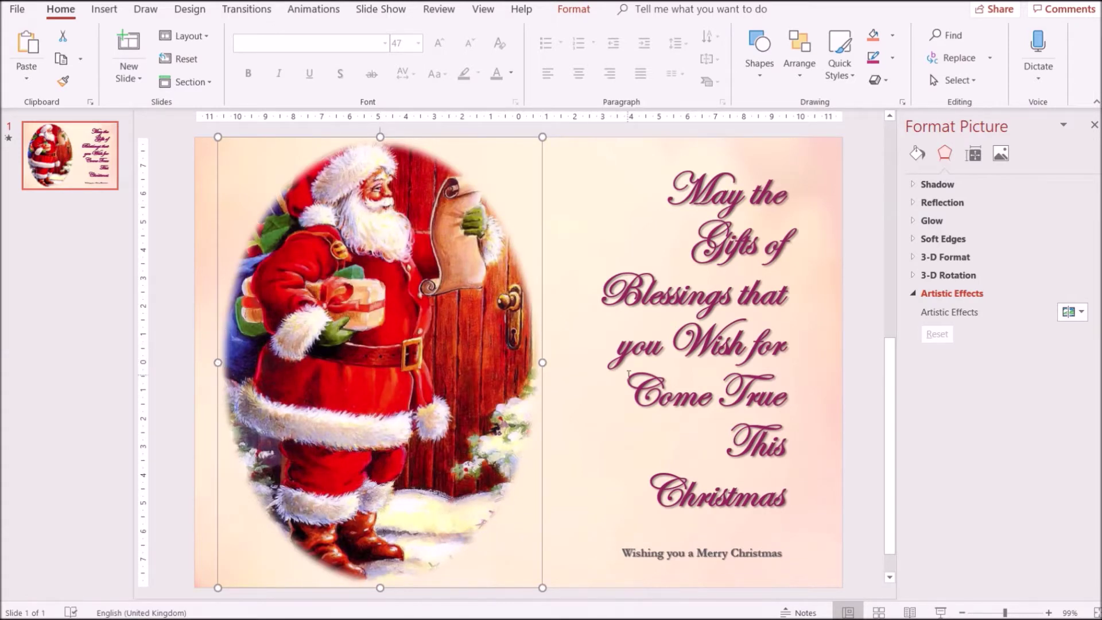
{"action": "left_click_drag", "start_coordinate": [542, 362], "coordinate": [551, 362]}
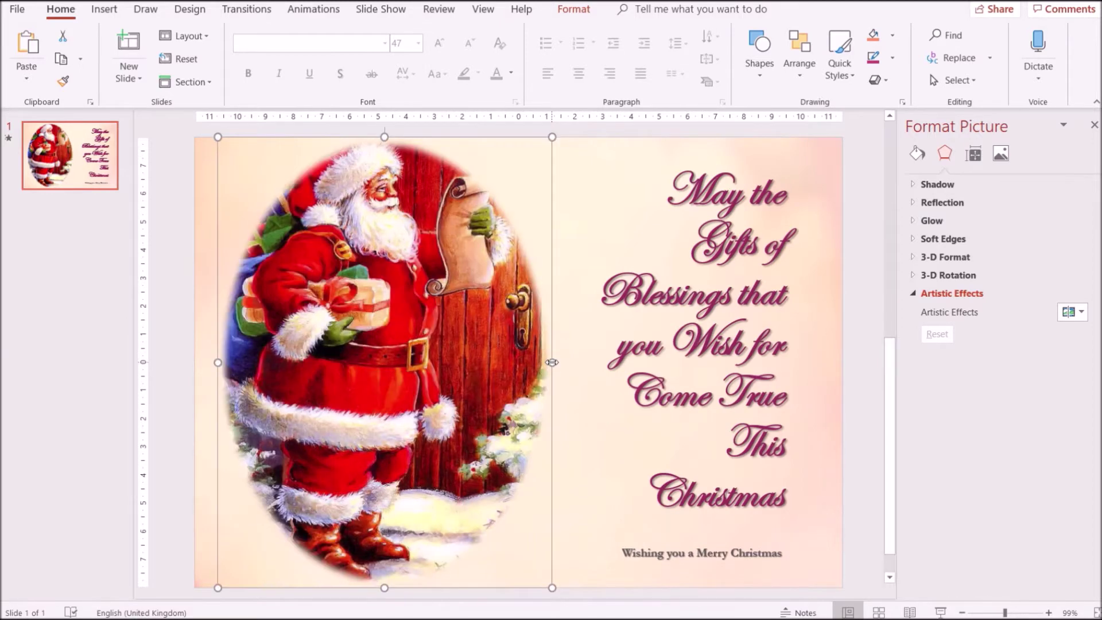
{"action": "left_click", "coordinate": [869, 278]}
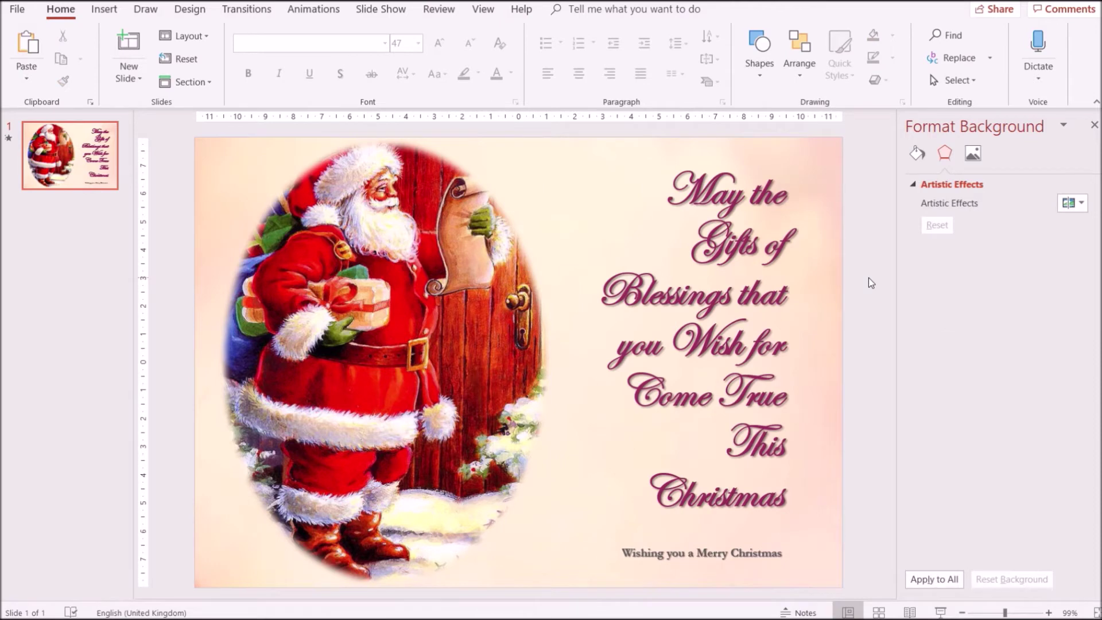
Save the card as a PDF named "Christmas Card 1" in the Documents folder on this PC
{"action": "left_click", "coordinate": [18, 10]}
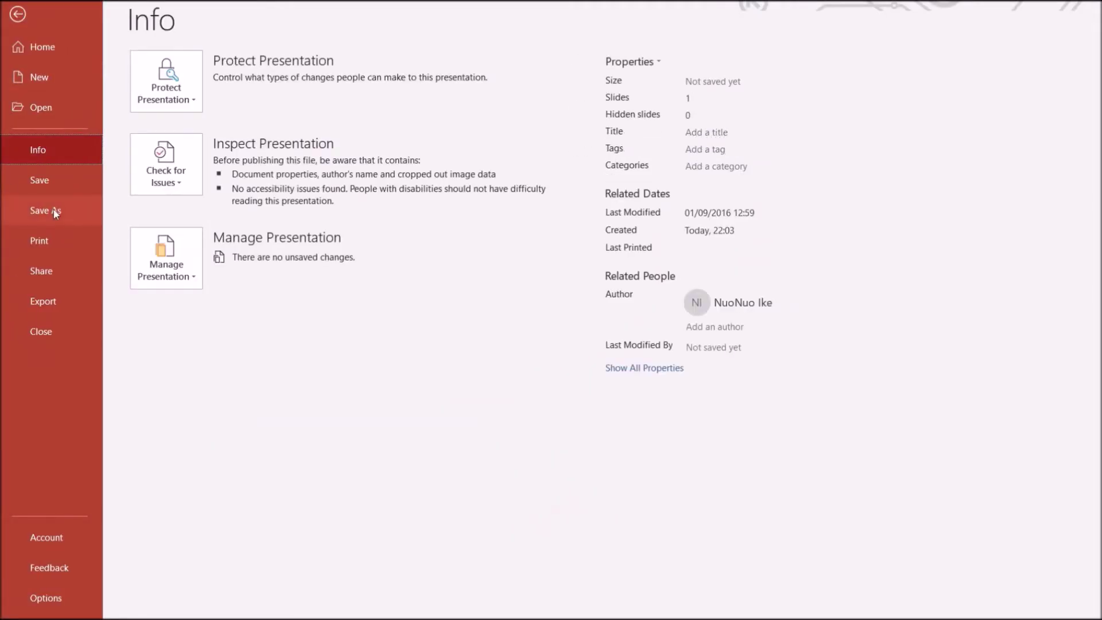
{"action": "left_click", "coordinate": [60, 215]}
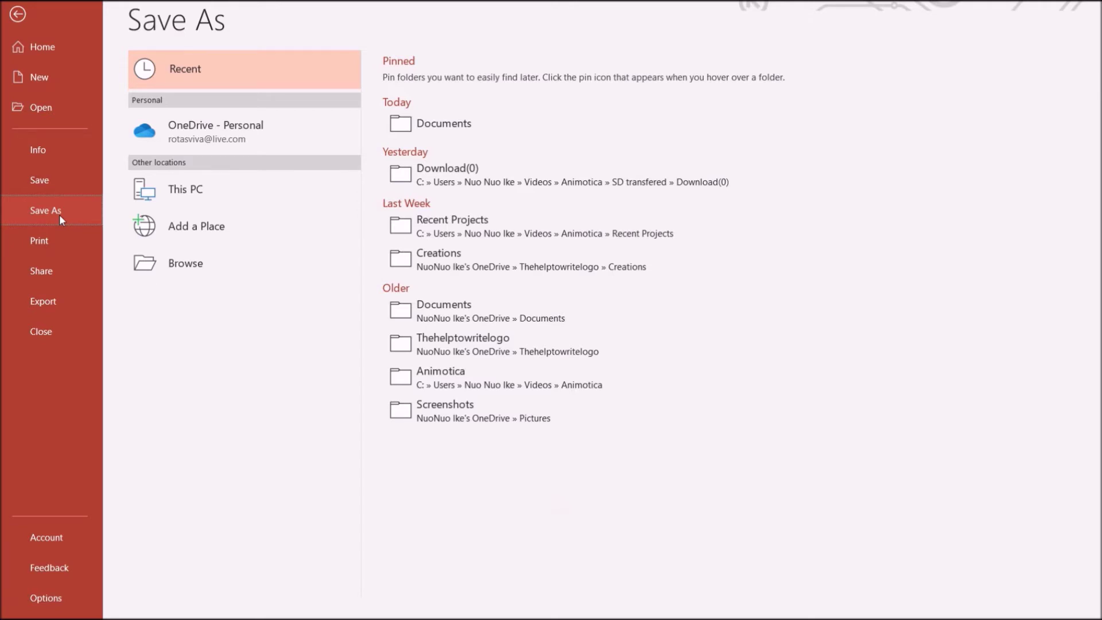
{"action": "left_click", "coordinate": [258, 188]}
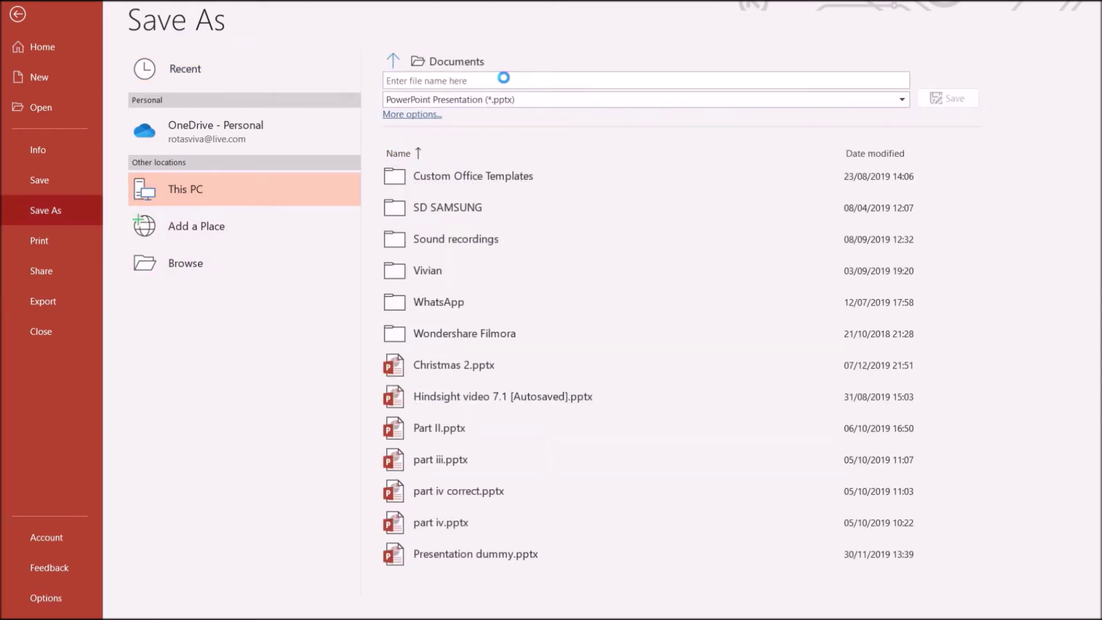
{"action": "key", "text": "F12"}
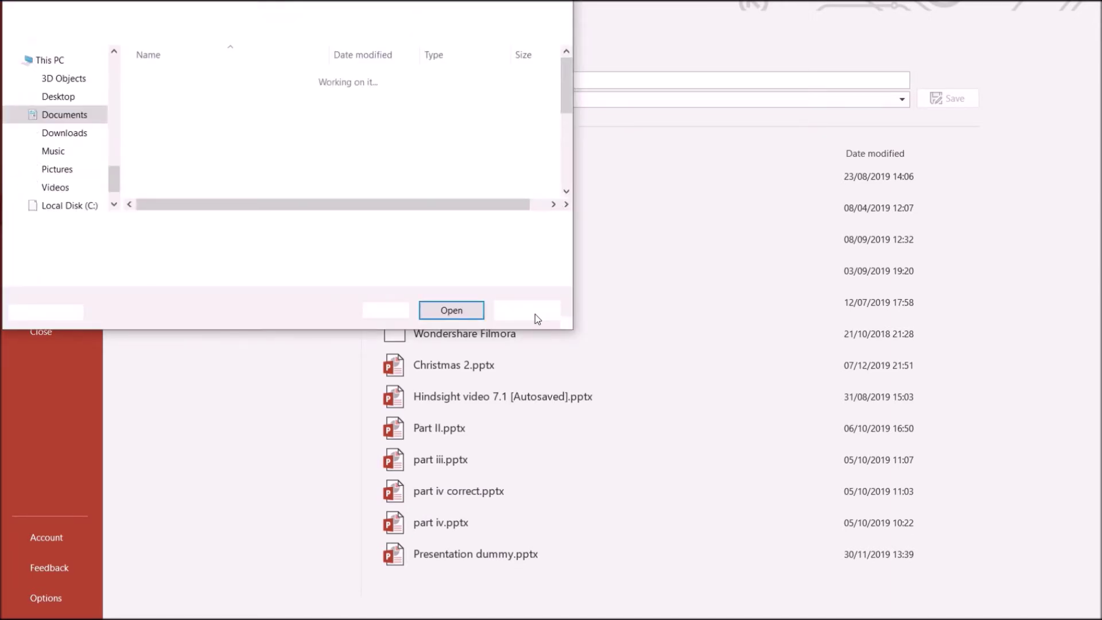
{"action": "left_click", "coordinate": [535, 315]}
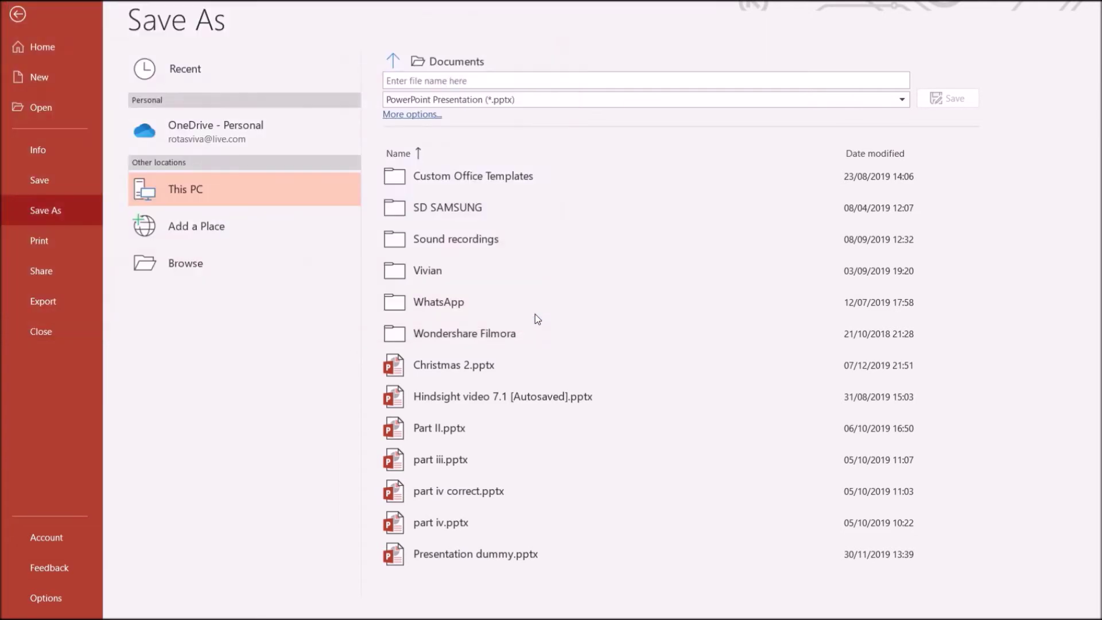
{"action": "left_click", "coordinate": [517, 80]}
{"action": "type", "text": "C"}
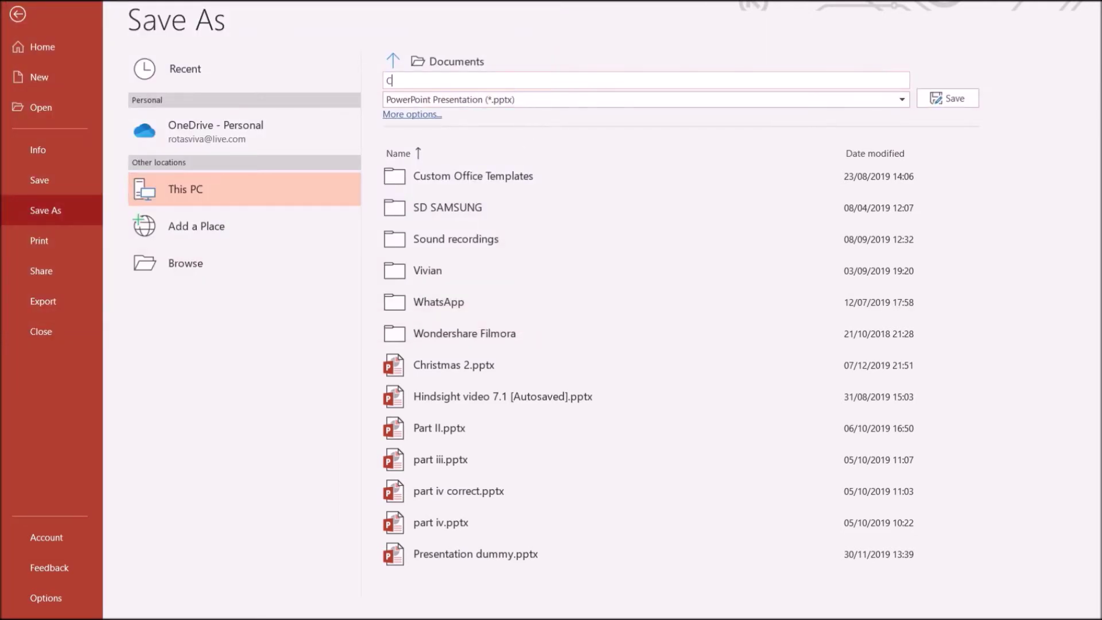
{"action": "type", "text": "hristmas Card"}
{"action": "left_click", "coordinate": [595, 99]}
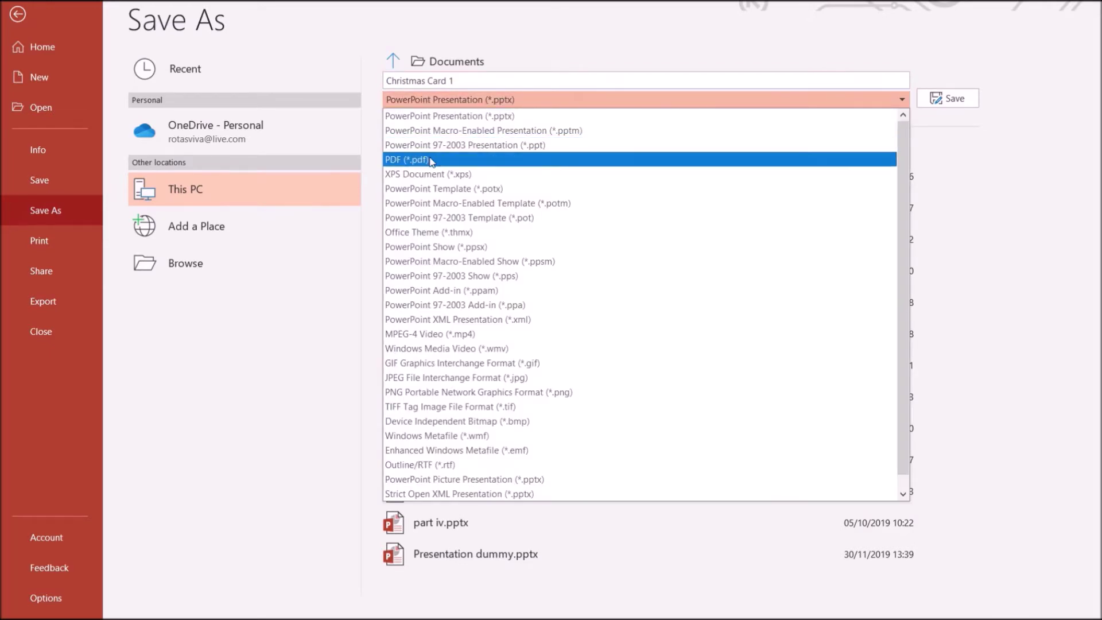
{"action": "left_click", "coordinate": [434, 159]}
{"action": "left_click", "coordinate": [954, 101]}
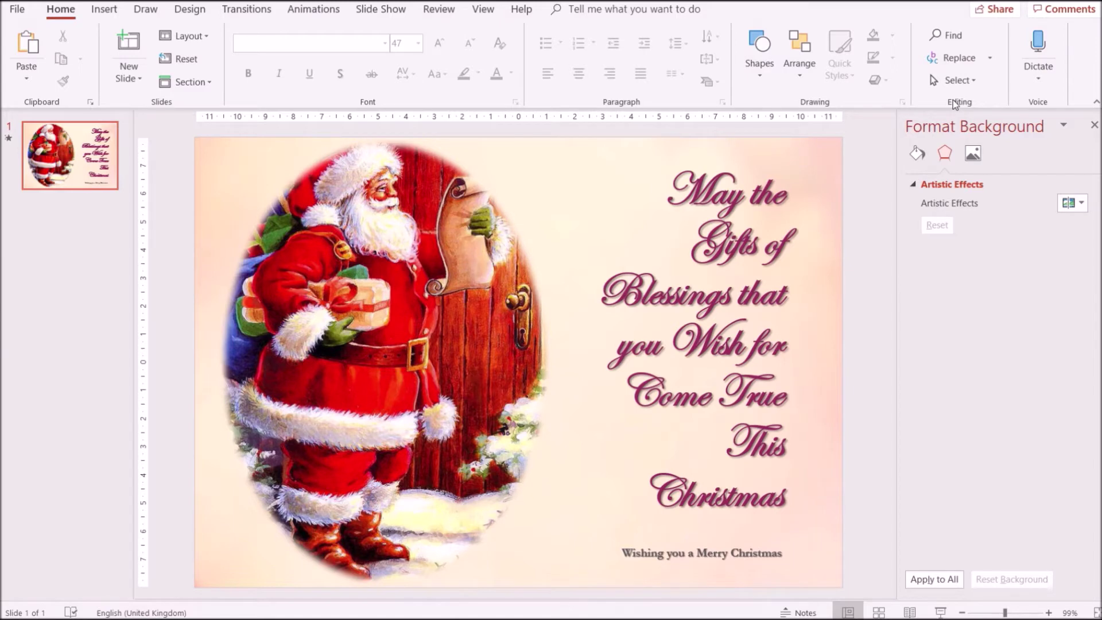
Create a new blank presentation and add three slides after the title slide
{"action": "left_click", "coordinate": [18, 10]}
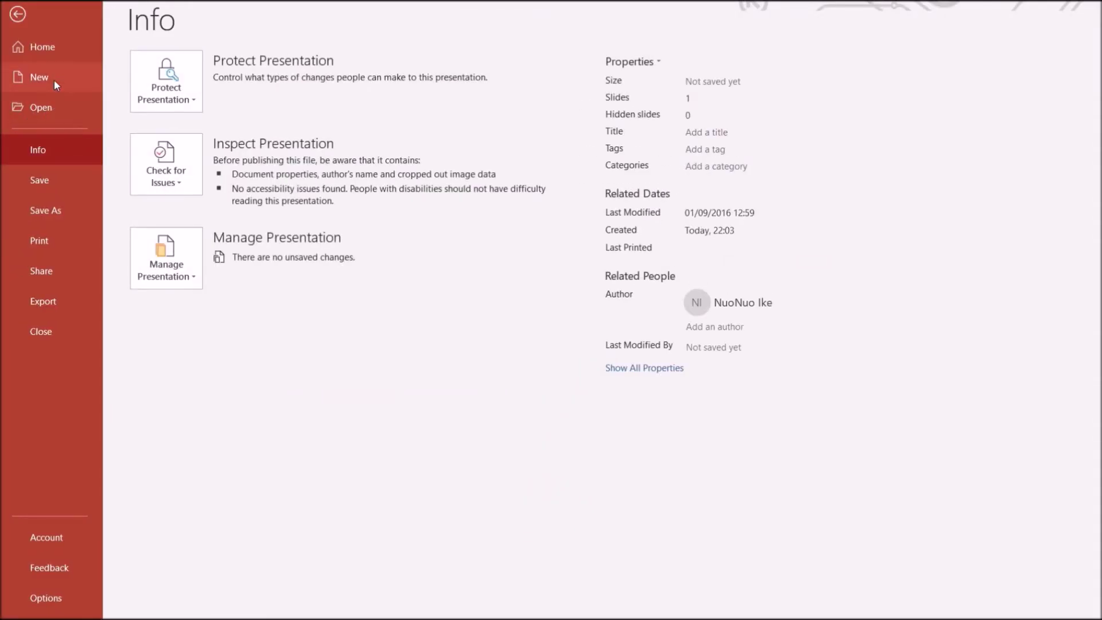
{"action": "left_click", "coordinate": [54, 80]}
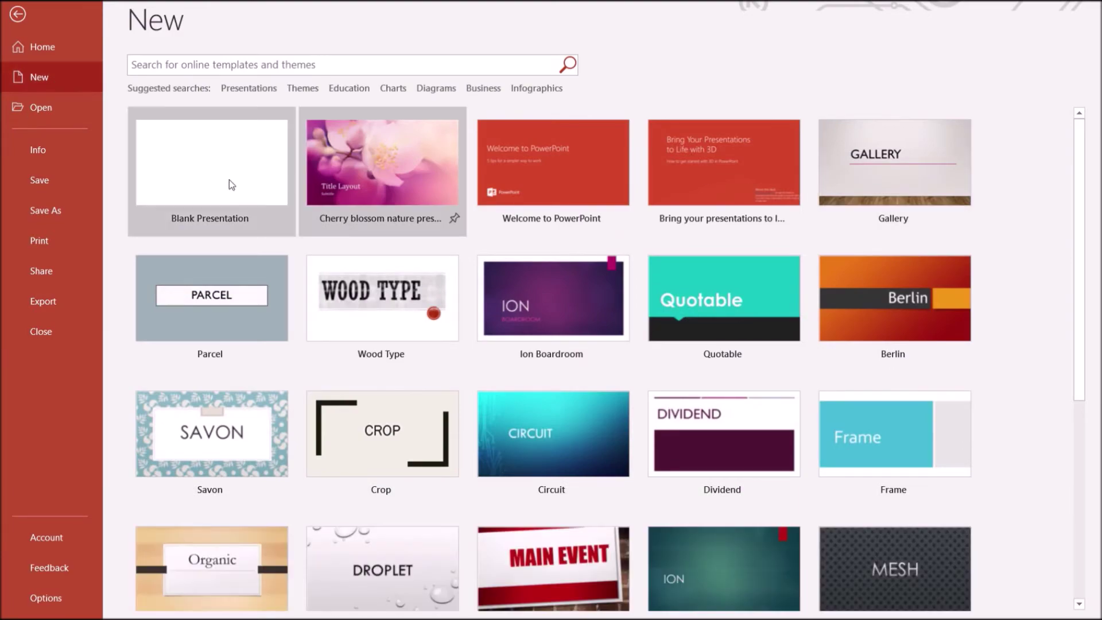
{"action": "left_click", "coordinate": [229, 180]}
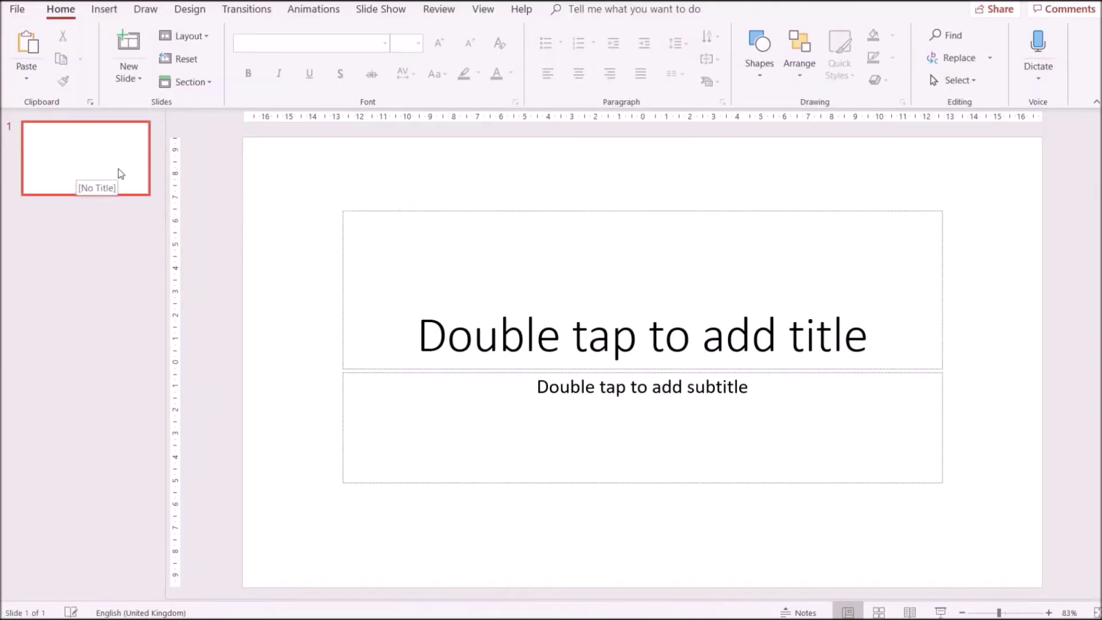
{"action": "left_click", "coordinate": [137, 42]}
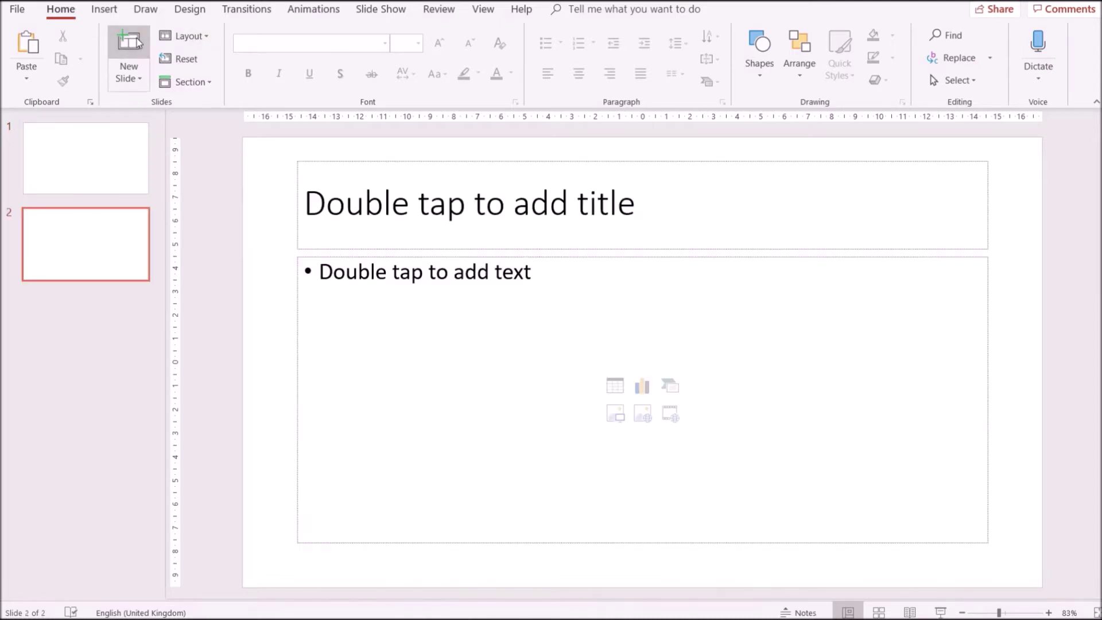
{"action": "left_click", "coordinate": [137, 42]}
{"action": "left_click", "coordinate": [137, 42]}
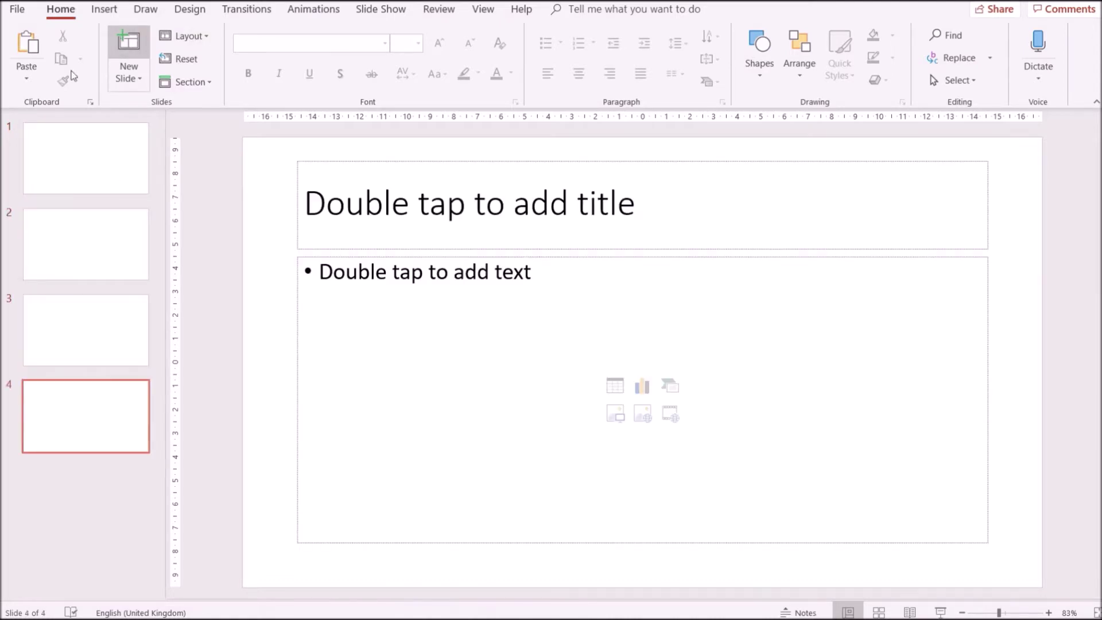
Select the first slide and open the choice of slide layouts for it
{"action": "left_click", "coordinate": [55, 168]}
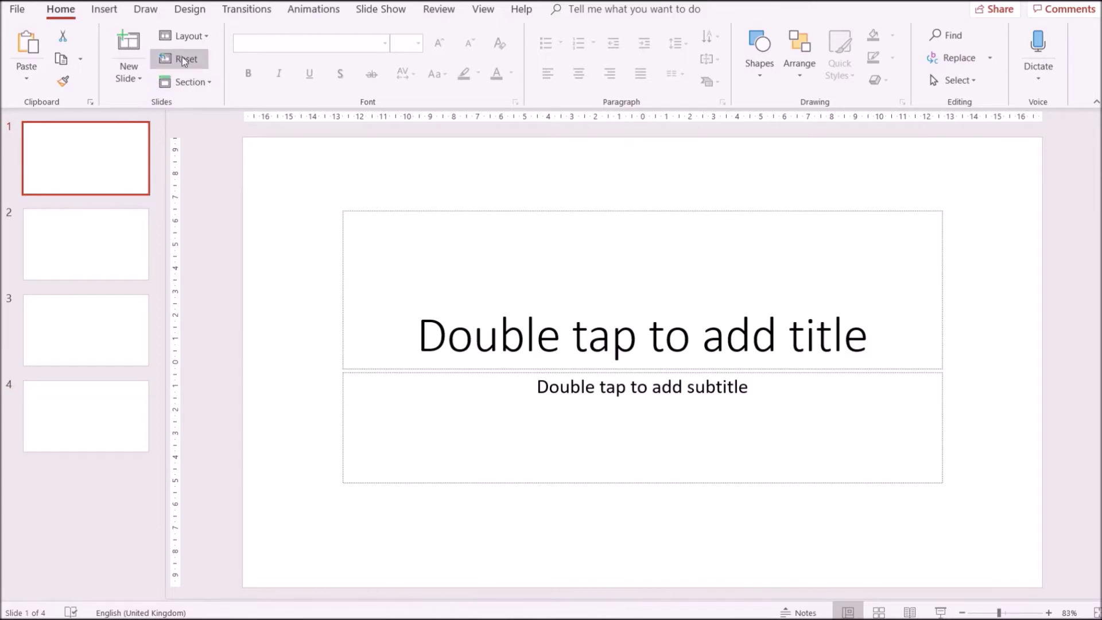
{"action": "left_click", "coordinate": [204, 36]}
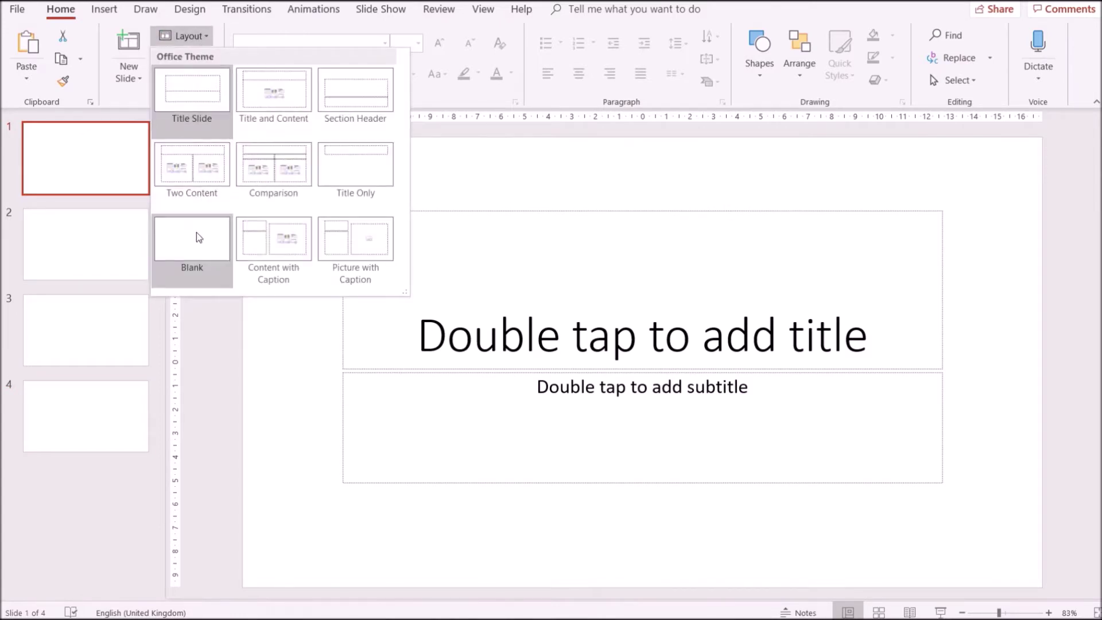